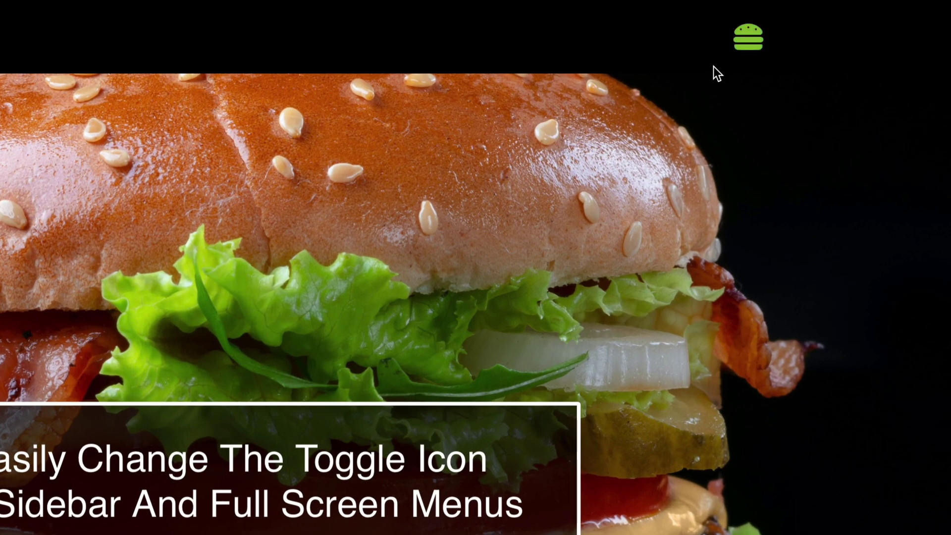
Step: Open and close the demo page's sidebar menu from the burger toggle
{"action": "left_click", "coordinate": [749, 40]}
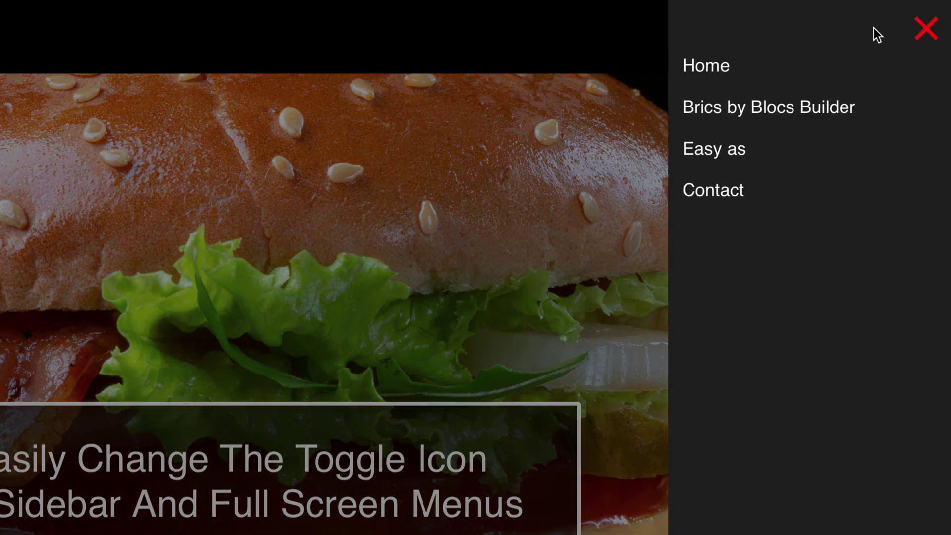
{"action": "left_click", "coordinate": [932, 34]}
{"action": "left_click", "coordinate": [925, 32]}
Step: Scroll down the demo page to the Easy Burger Ingredients list
{"action": "scroll", "coordinate": [711, 76], "scroll_direction": "down", "scroll_amount": 5}
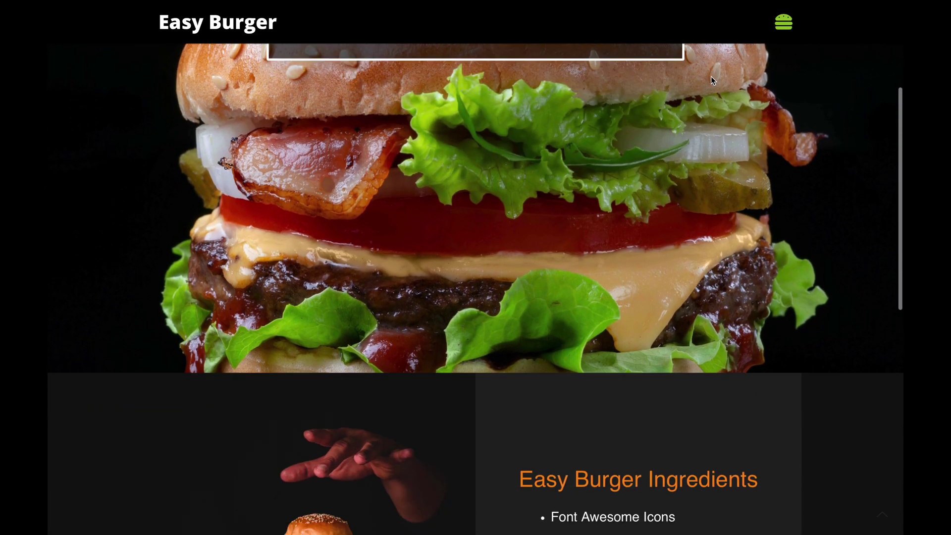
{"action": "scroll", "coordinate": [712, 77], "scroll_direction": "down", "scroll_amount": 3}
{"action": "scroll", "coordinate": [385, 128], "scroll_direction": "down", "scroll_amount": 2}
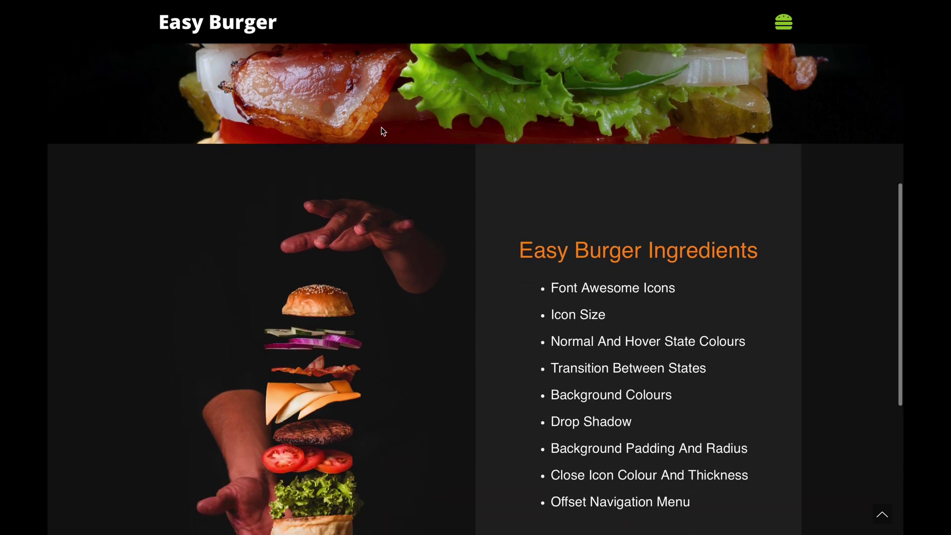
{"action": "scroll", "coordinate": [383, 131], "scroll_direction": "down", "scroll_amount": 2}
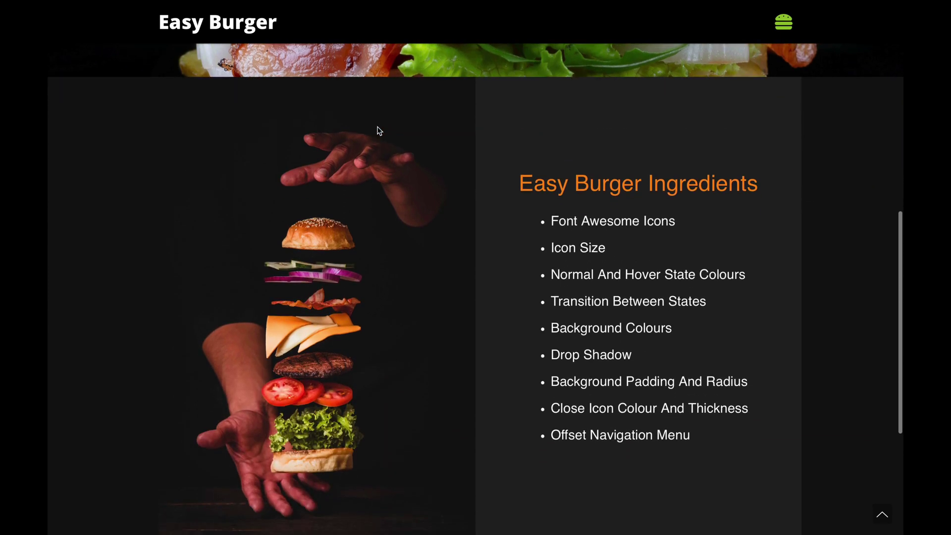
{"action": "scroll", "coordinate": [379, 130], "scroll_direction": "down", "scroll_amount": 1}
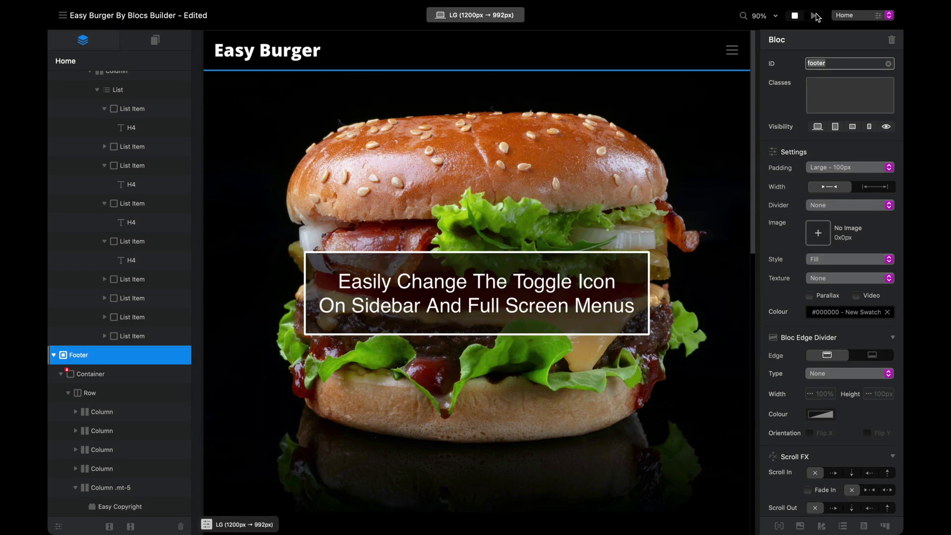
Step: Preview the page, open and close the sidebar navigation menu, then stop preview
{"action": "left_click", "coordinate": [813, 16]}
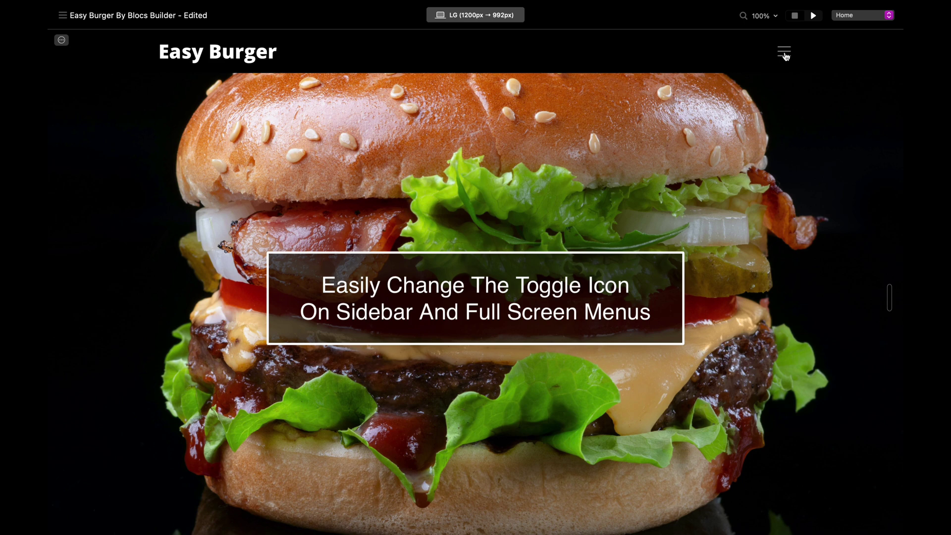
{"action": "left_click", "coordinate": [785, 54]}
{"action": "left_click", "coordinate": [891, 46]}
{"action": "left_click", "coordinate": [795, 15]}
Step: Select the footer's copyright text and open the Brics library to insert below it
{"action": "scroll", "coordinate": [527, 254], "scroll_direction": "down", "scroll_amount": 15}
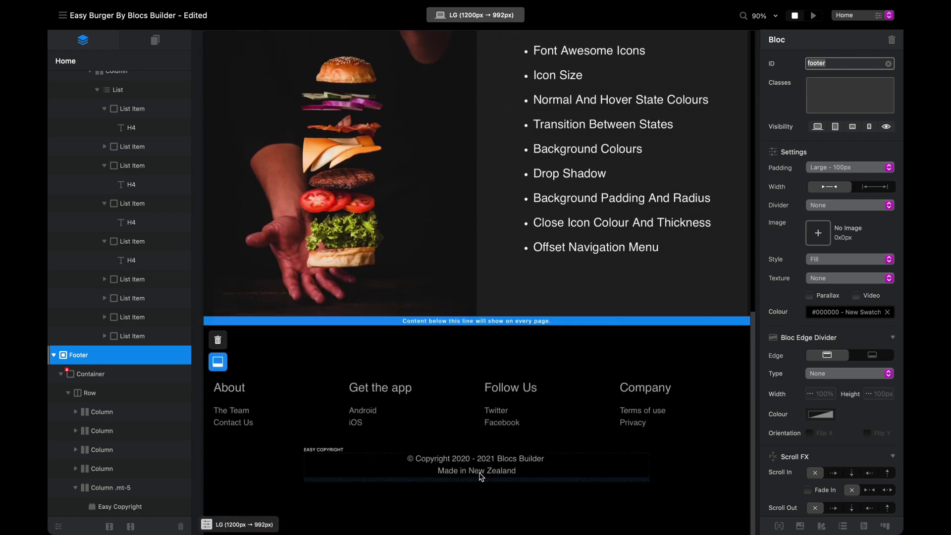
{"action": "left_click", "coordinate": [479, 473]}
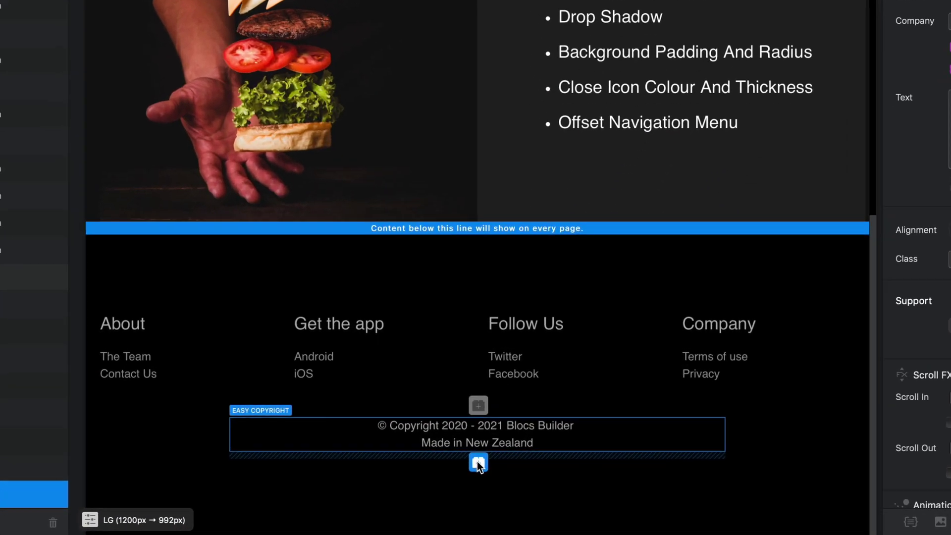
{"action": "left_click", "coordinate": [478, 463]}
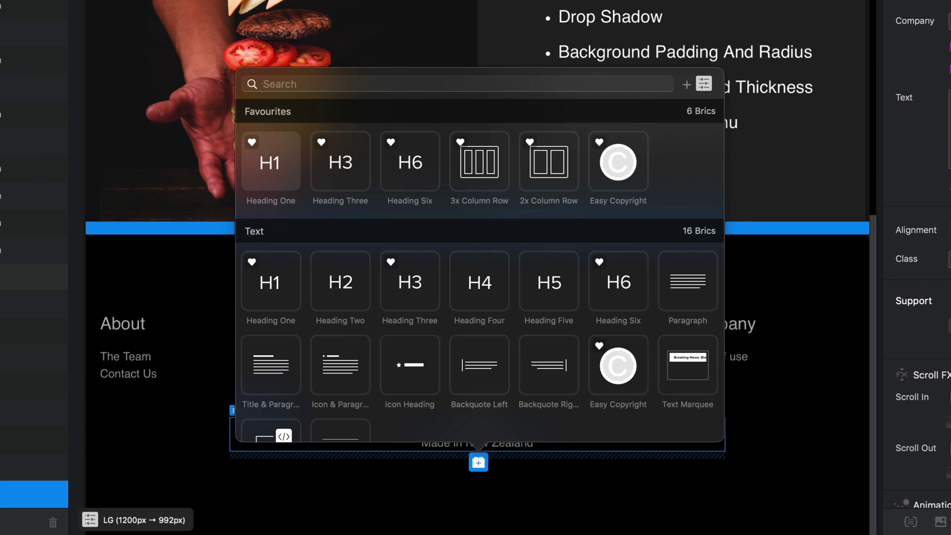
Step: Search the Brics for 'eas' and add an Easy Burger element below the footer copyright
{"action": "type", "text": "eas"}
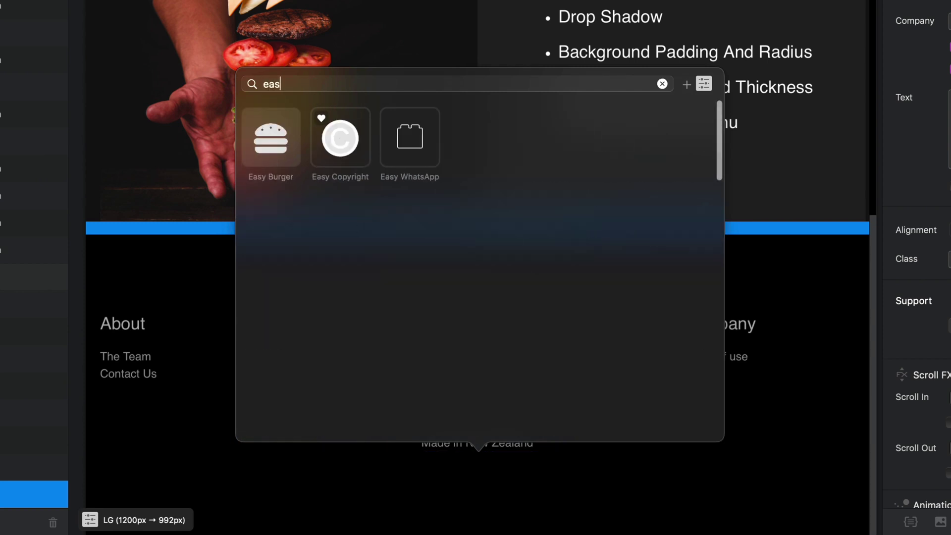
{"action": "left_click", "coordinate": [276, 143]}
{"action": "left_click", "coordinate": [774, 333]}
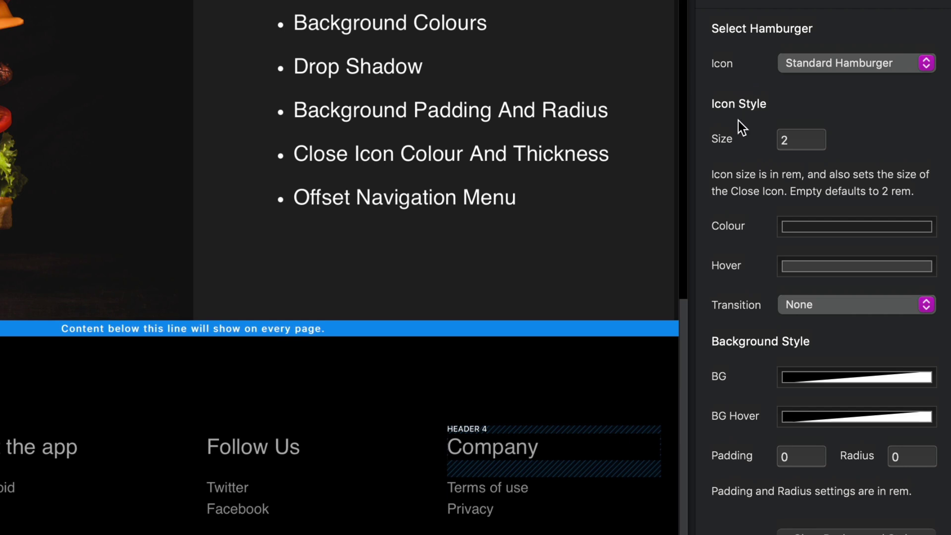
{"action": "scroll", "coordinate": [738, 133], "scroll_direction": "down", "scroll_amount": 5}
{"action": "scroll", "coordinate": [740, 135], "scroll_direction": "down", "scroll_amount": 5}
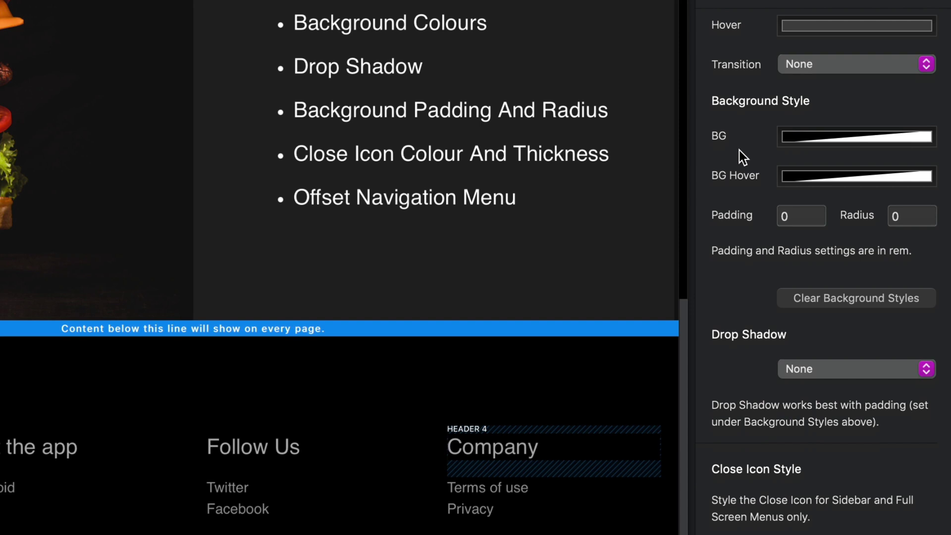
{"action": "scroll", "coordinate": [738, 153], "scroll_direction": "down", "scroll_amount": 2}
{"action": "scroll", "coordinate": [721, 183], "scroll_direction": "down", "scroll_amount": 3}
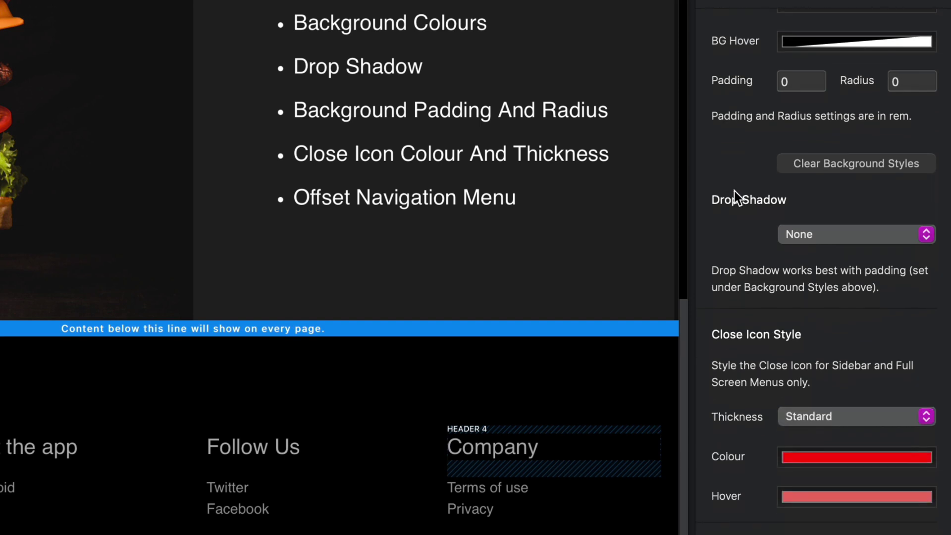
{"action": "scroll", "coordinate": [734, 223], "scroll_direction": "down", "scroll_amount": 1}
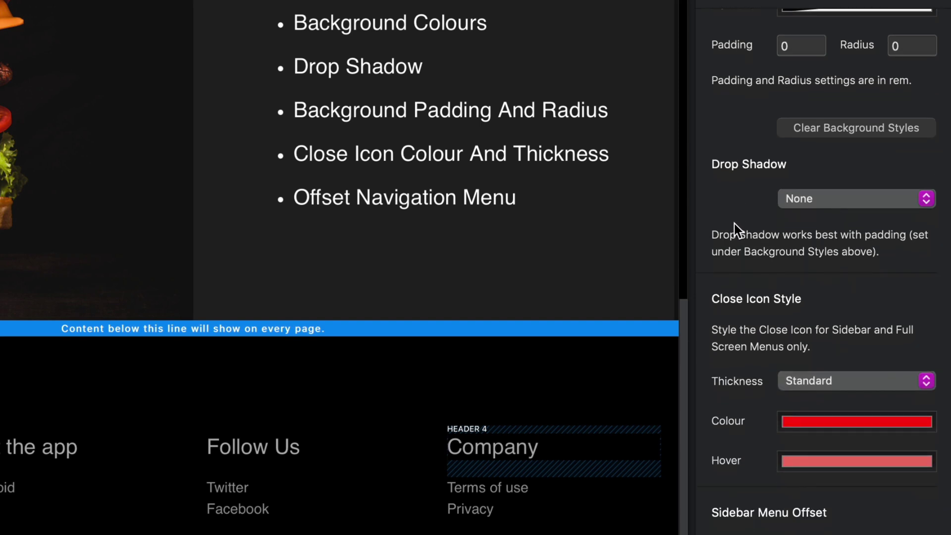
{"action": "scroll", "coordinate": [734, 224], "scroll_direction": "down", "scroll_amount": 3}
{"action": "scroll", "coordinate": [738, 228], "scroll_direction": "down", "scroll_amount": 2}
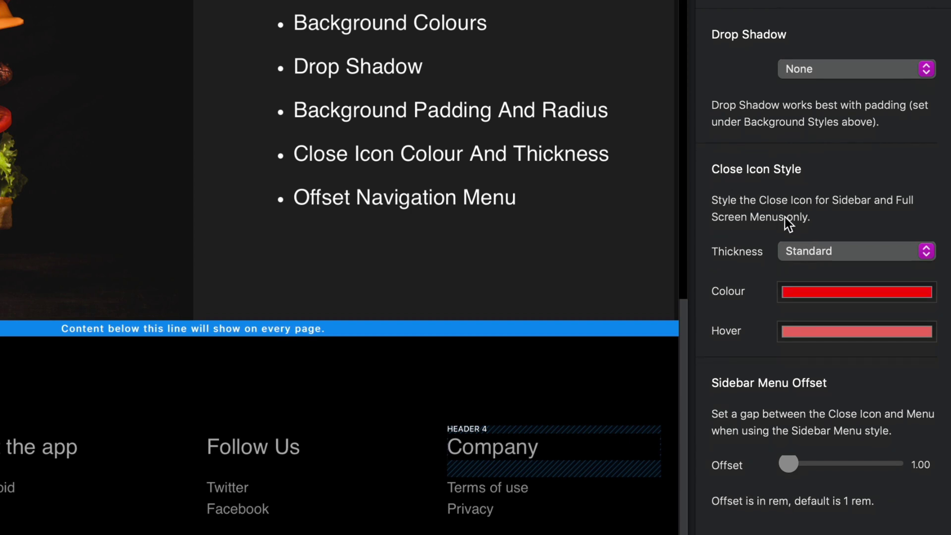
{"action": "left_click", "coordinate": [796, 256]}
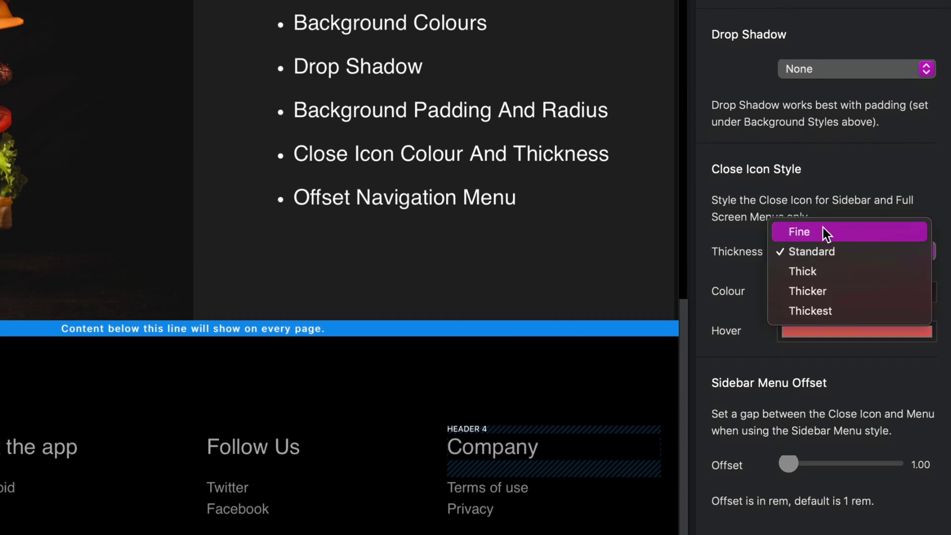
{"action": "left_click", "coordinate": [747, 264]}
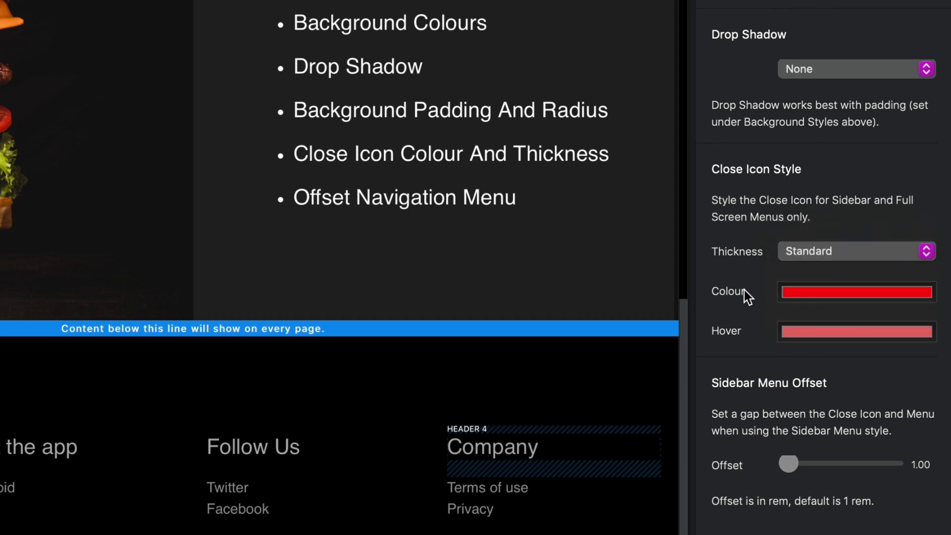
{"action": "scroll", "coordinate": [757, 326], "scroll_direction": "down", "scroll_amount": 3}
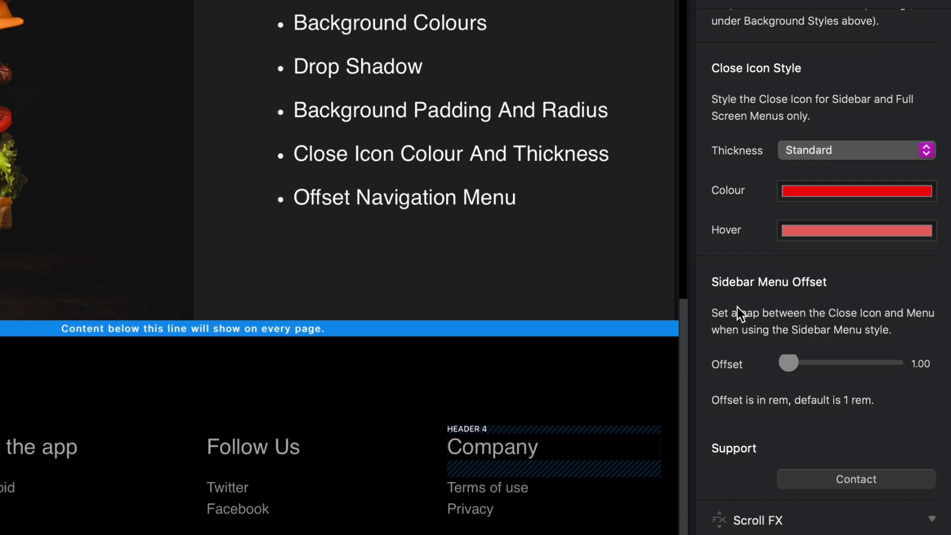
{"action": "scroll", "coordinate": [731, 311], "scroll_direction": "up", "scroll_amount": 8}
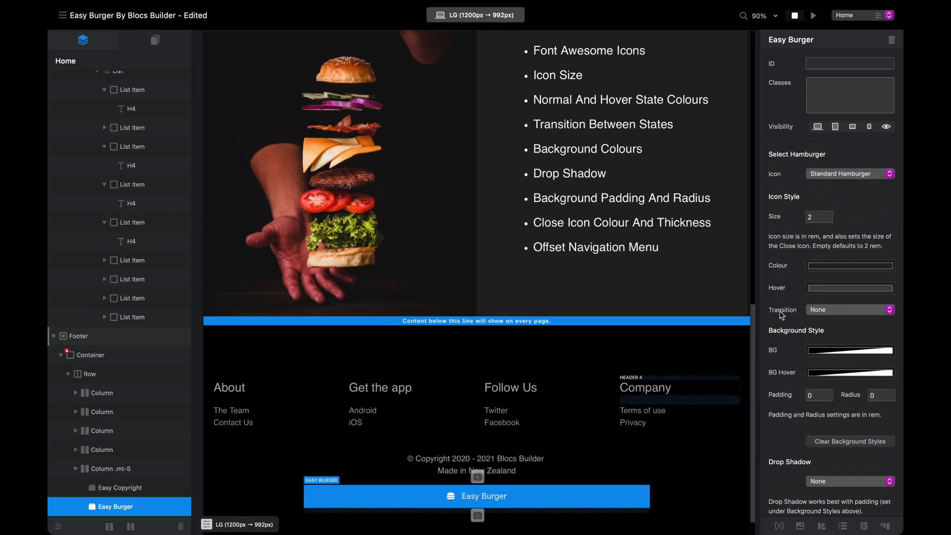
Step: Choose An Actual Burger as the Easy Burger toggle icon under Select Hamburger
{"action": "scroll", "coordinate": [693, 222], "scroll_direction": "up", "scroll_amount": 5}
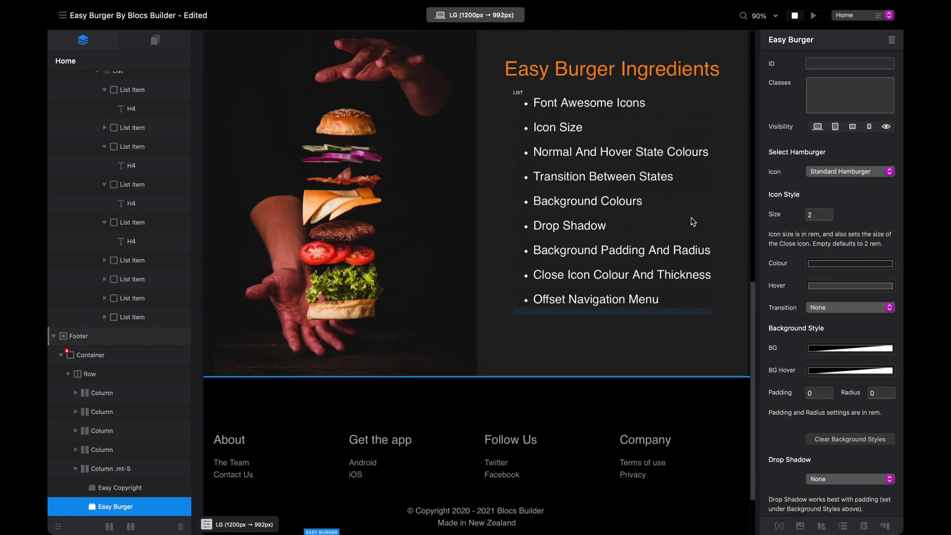
{"action": "scroll", "coordinate": [693, 221], "scroll_direction": "up", "scroll_amount": 3}
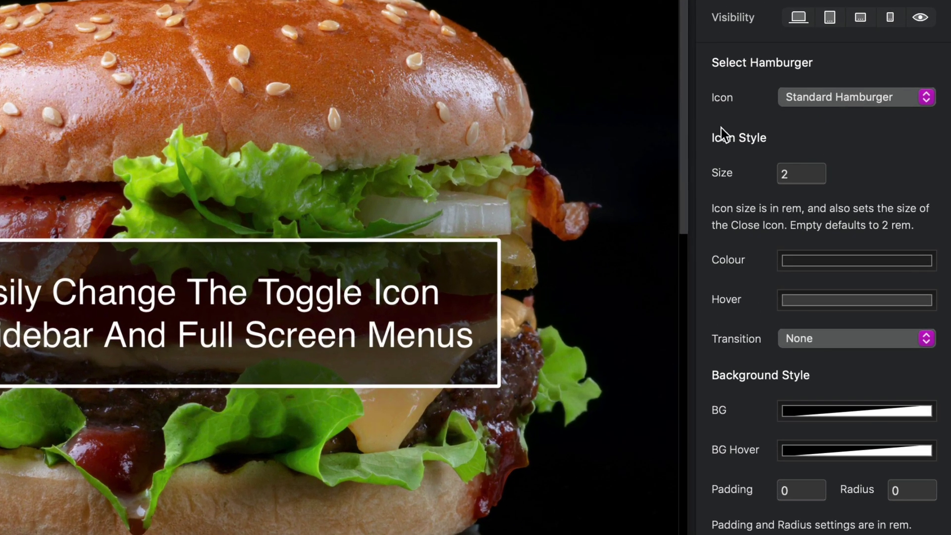
{"action": "left_click", "coordinate": [846, 98]}
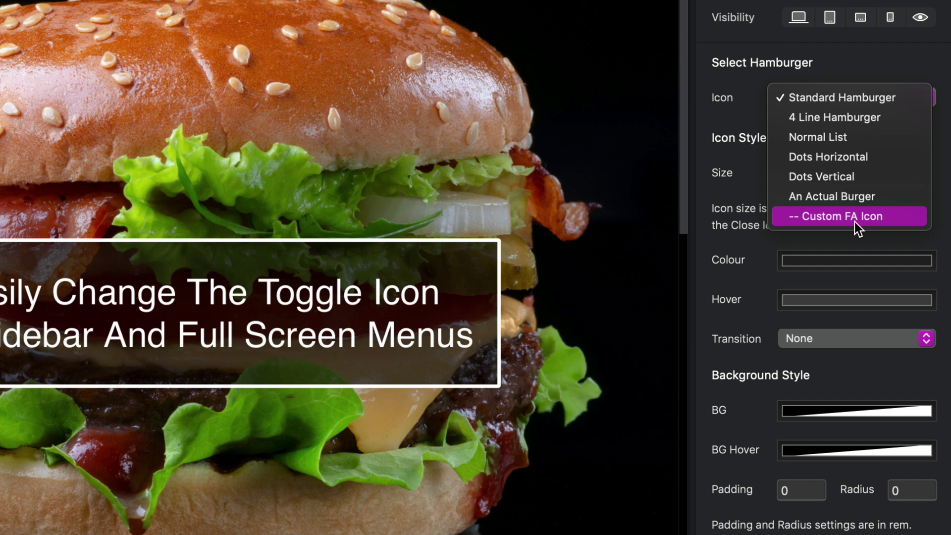
{"action": "left_click", "coordinate": [879, 217]}
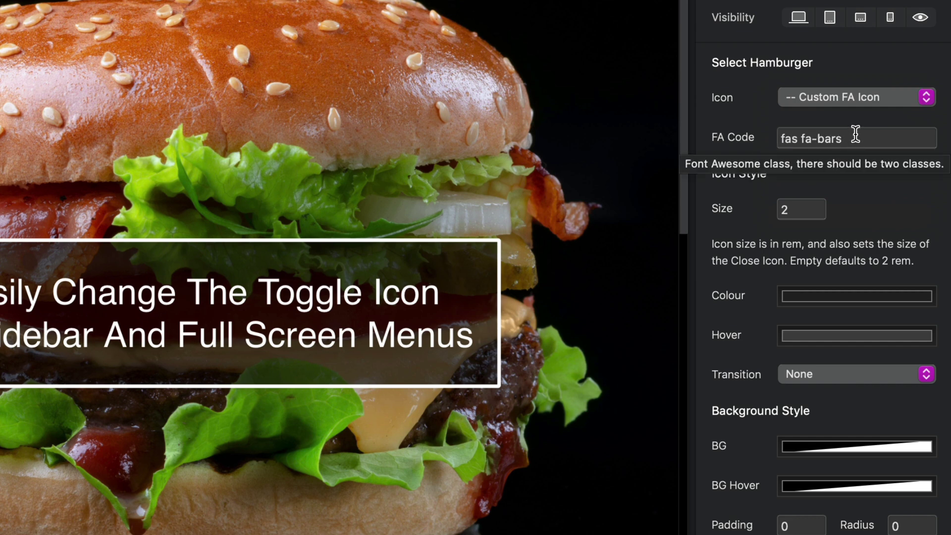
{"action": "left_click", "coordinate": [849, 95]}
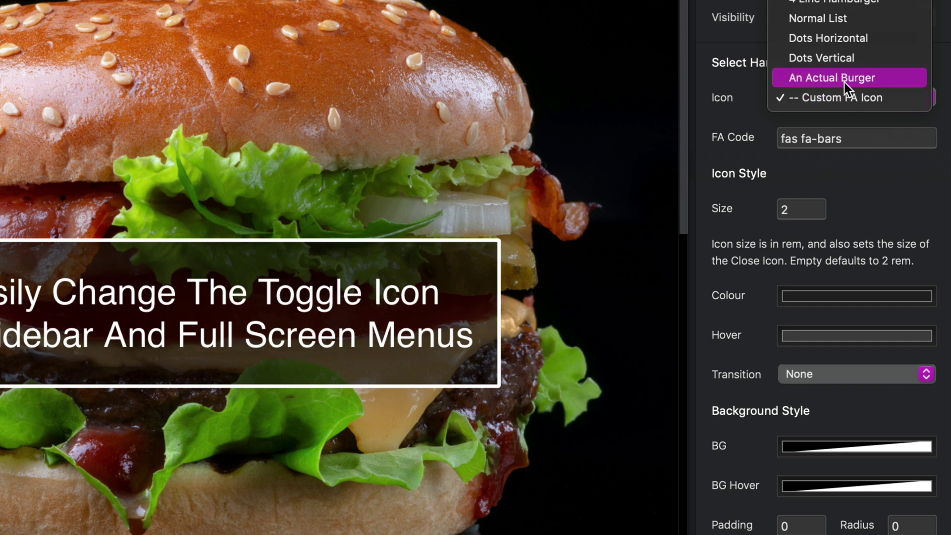
{"action": "left_click", "coordinate": [845, 80]}
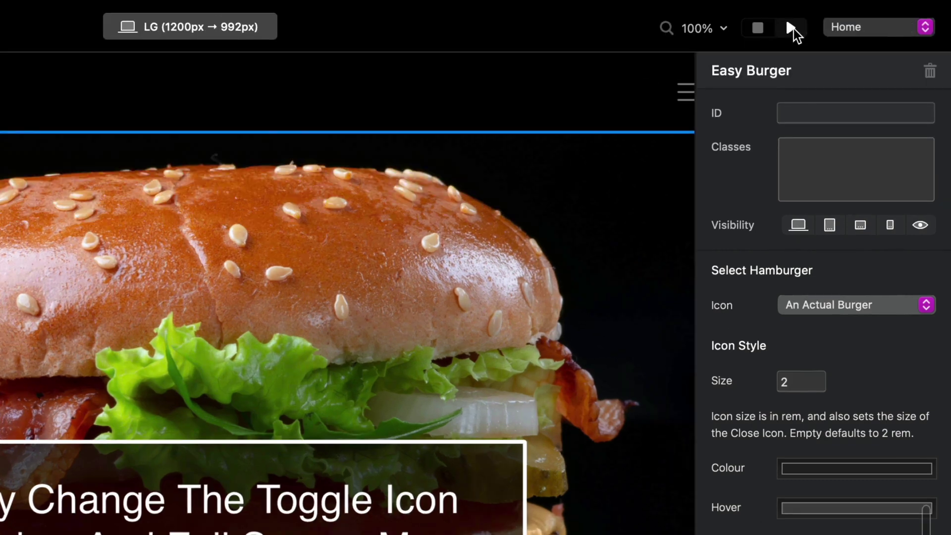
{"action": "left_click", "coordinate": [791, 28]}
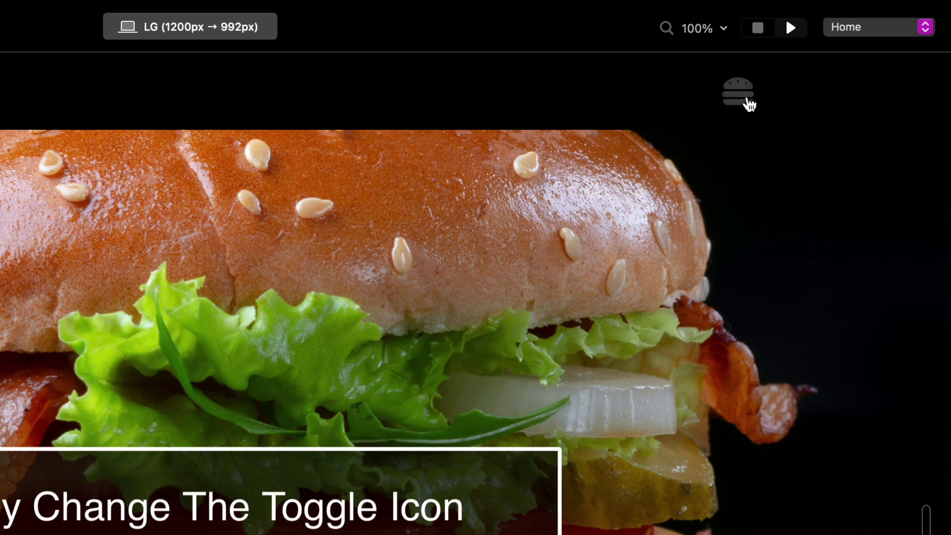
{"action": "left_click", "coordinate": [758, 28]}
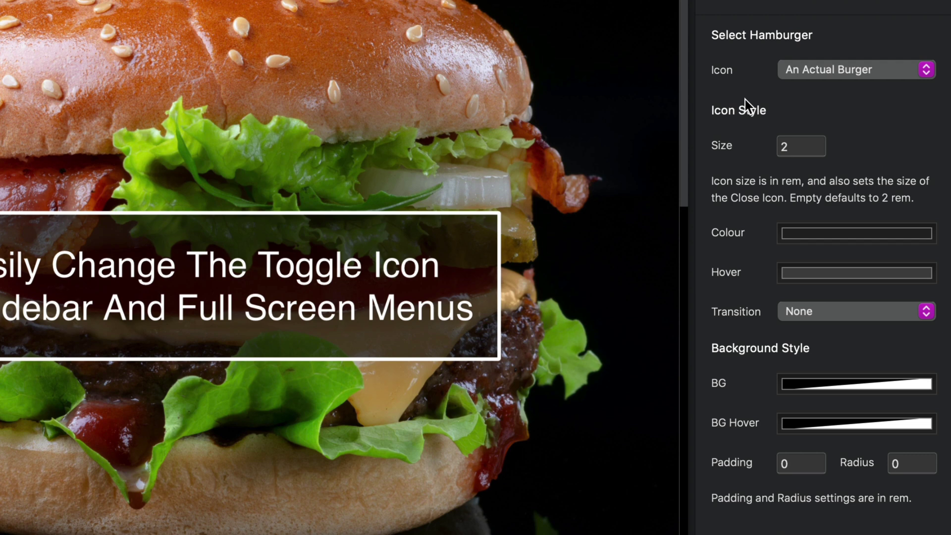
{"action": "scroll", "coordinate": [745, 102], "scroll_direction": "down", "scroll_amount": 2}
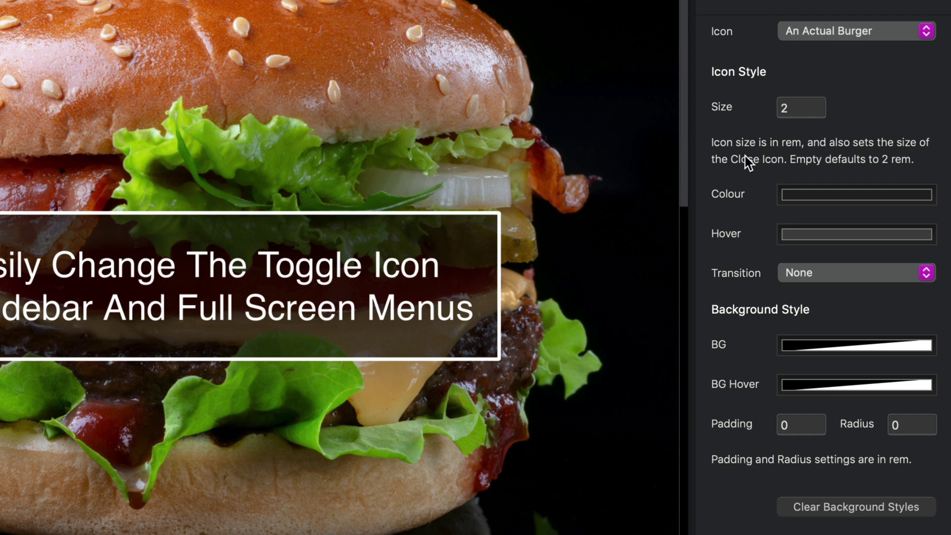
Step: Set the toggle icon colour to green (96C22C) and its hover colour to blue (016FDE)
{"action": "scroll", "coordinate": [745, 156], "scroll_direction": "down", "scroll_amount": 2}
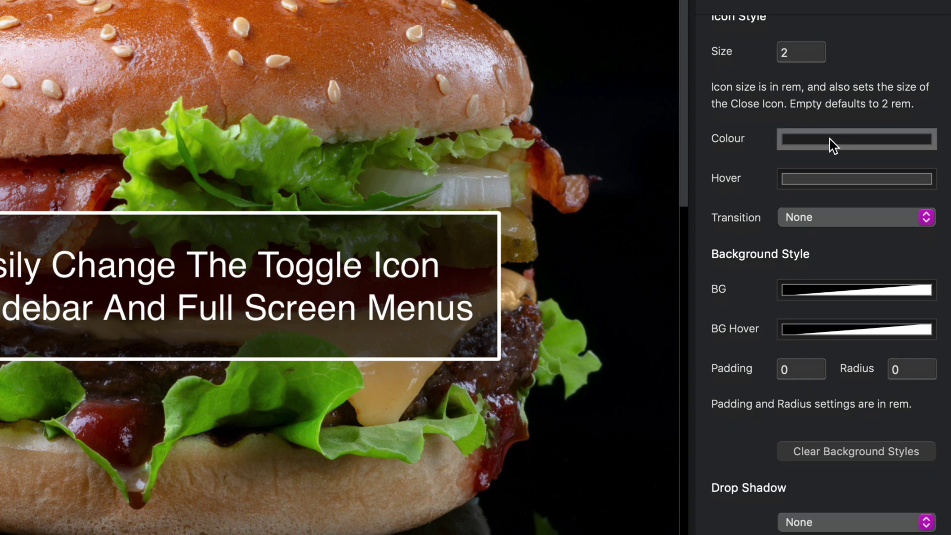
{"action": "left_click", "coordinate": [831, 138]}
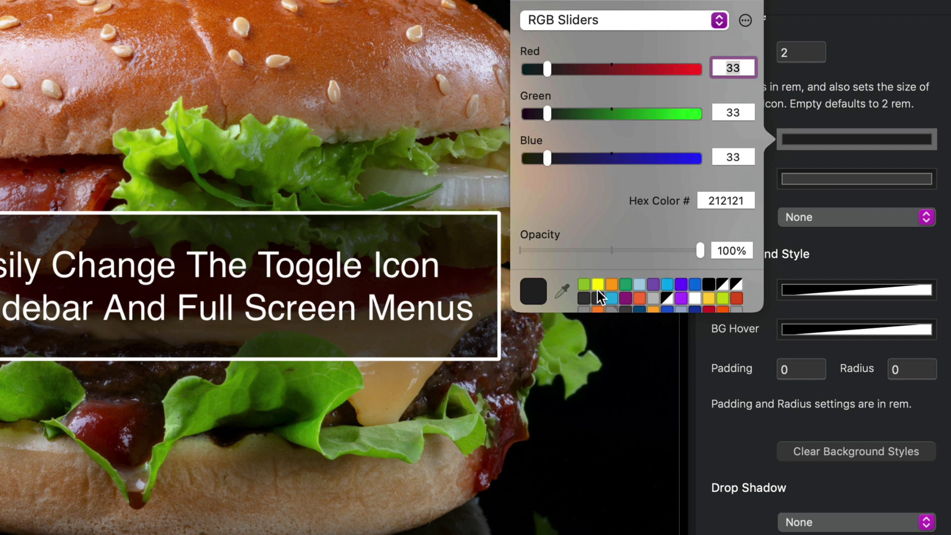
{"action": "left_click", "coordinate": [584, 284]}
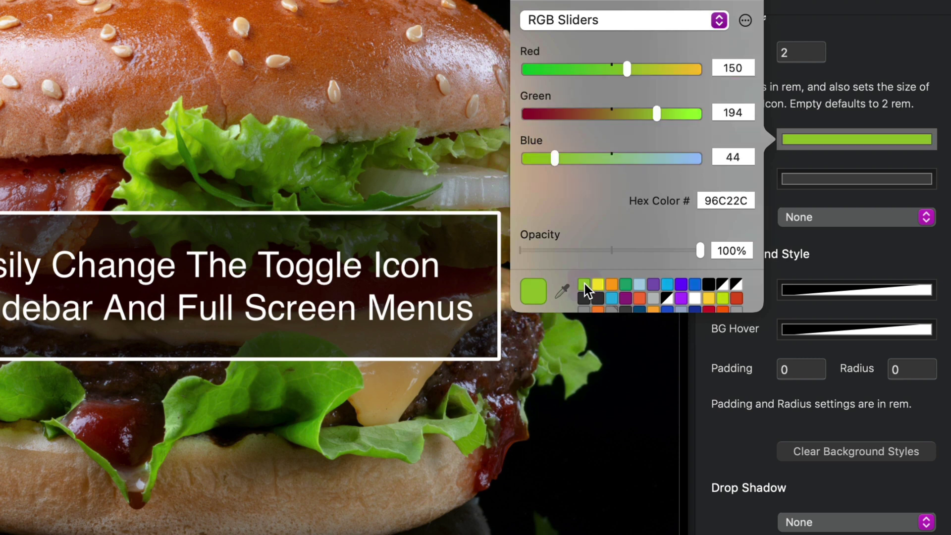
{"action": "left_click", "coordinate": [896, 183]}
{"action": "left_click", "coordinate": [830, 180]}
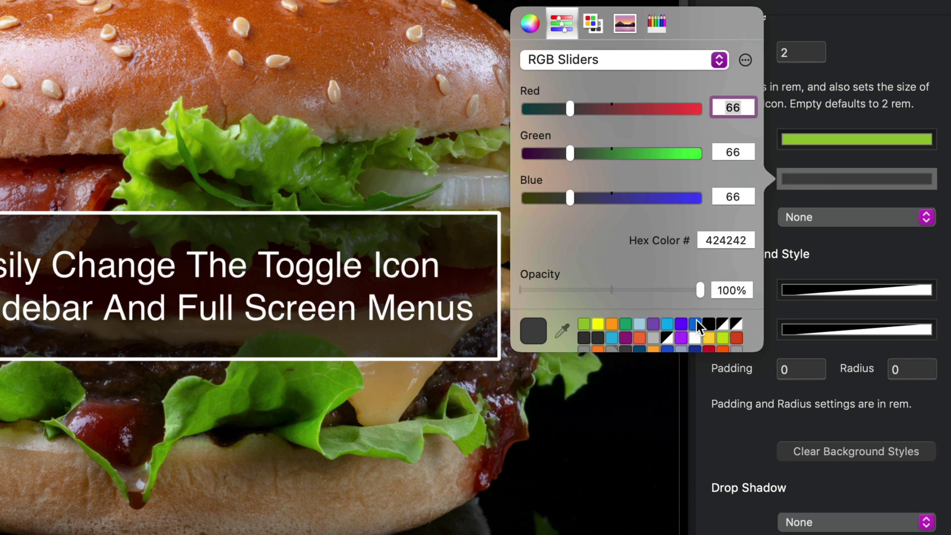
{"action": "left_click", "coordinate": [696, 323]}
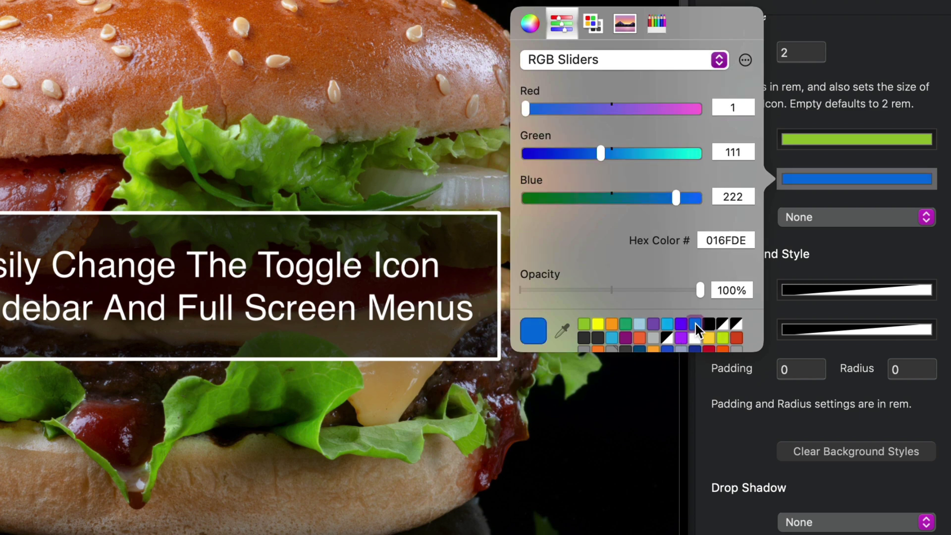
{"action": "left_click", "coordinate": [863, 233]}
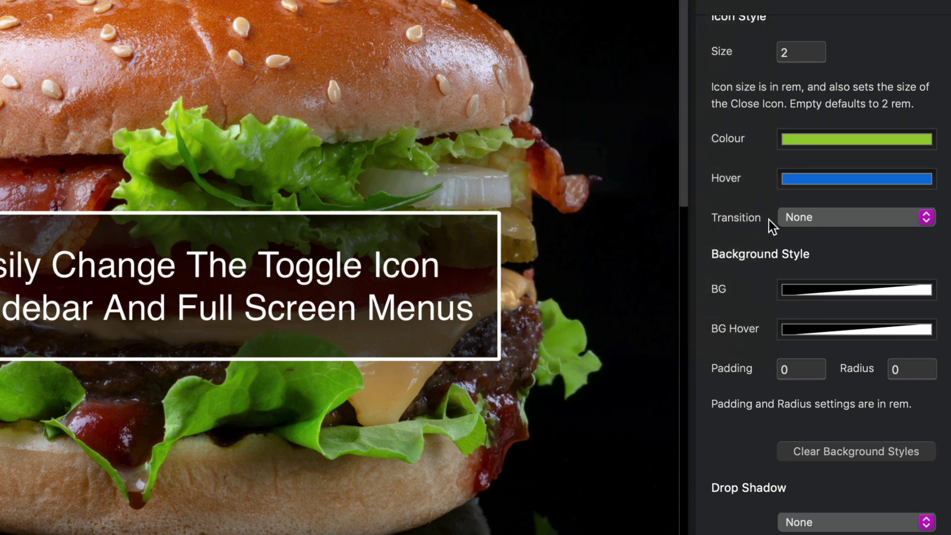
{"action": "left_click", "coordinate": [806, 218]}
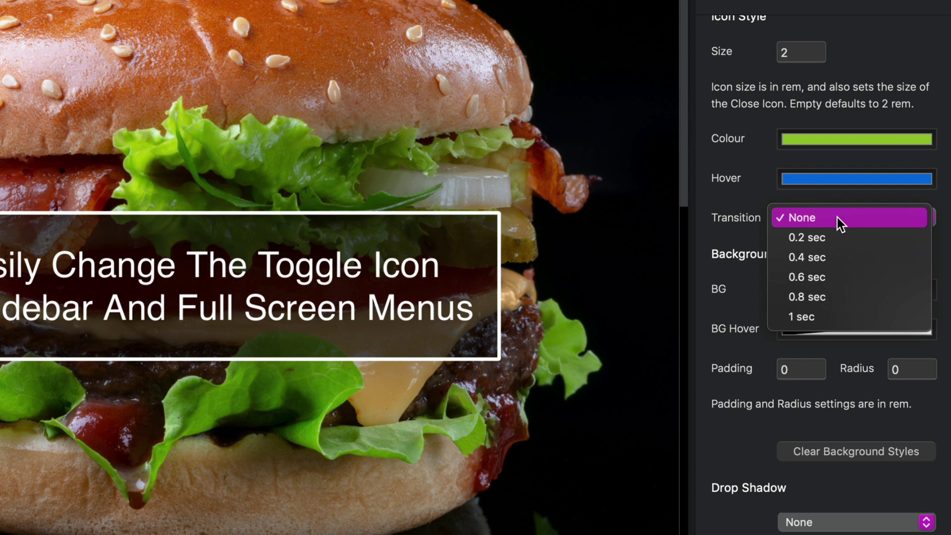
Step: Set the toggle icon transition to 0.6 sec
{"action": "left_click", "coordinate": [842, 275]}
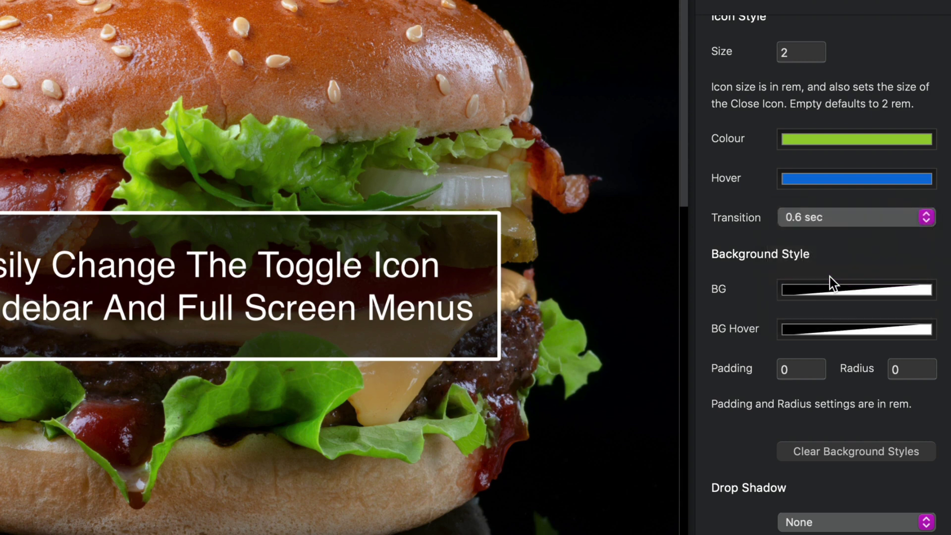
{"action": "scroll", "coordinate": [758, 258], "scroll_direction": "down", "scroll_amount": 3}
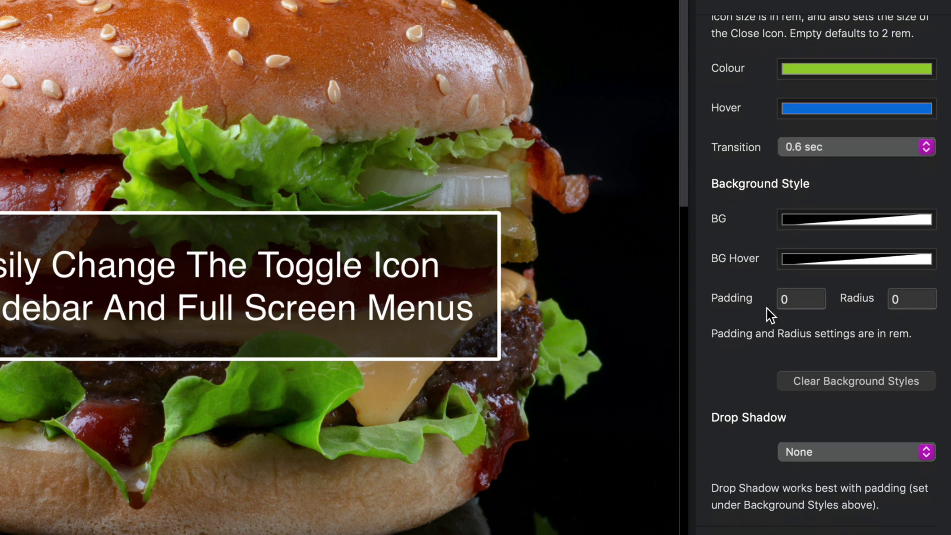
{"action": "scroll", "coordinate": [768, 308], "scroll_direction": "down", "scroll_amount": 2}
{"action": "scroll", "coordinate": [745, 307], "scroll_direction": "down", "scroll_amount": 3}
{"action": "scroll", "coordinate": [744, 307], "scroll_direction": "down", "scroll_amount": 3}
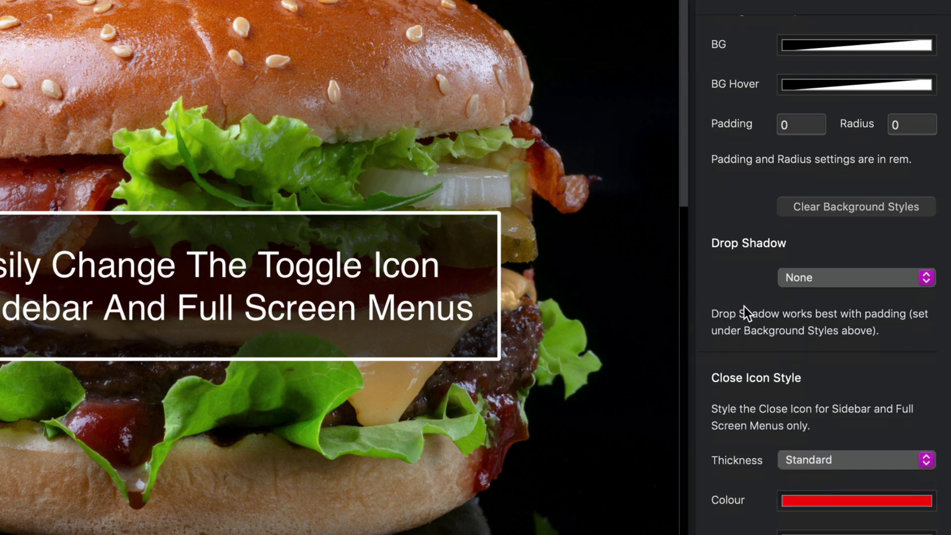
{"action": "scroll", "coordinate": [745, 208], "scroll_direction": "down", "scroll_amount": 3}
{"action": "scroll", "coordinate": [744, 228], "scroll_direction": "down", "scroll_amount": 3}
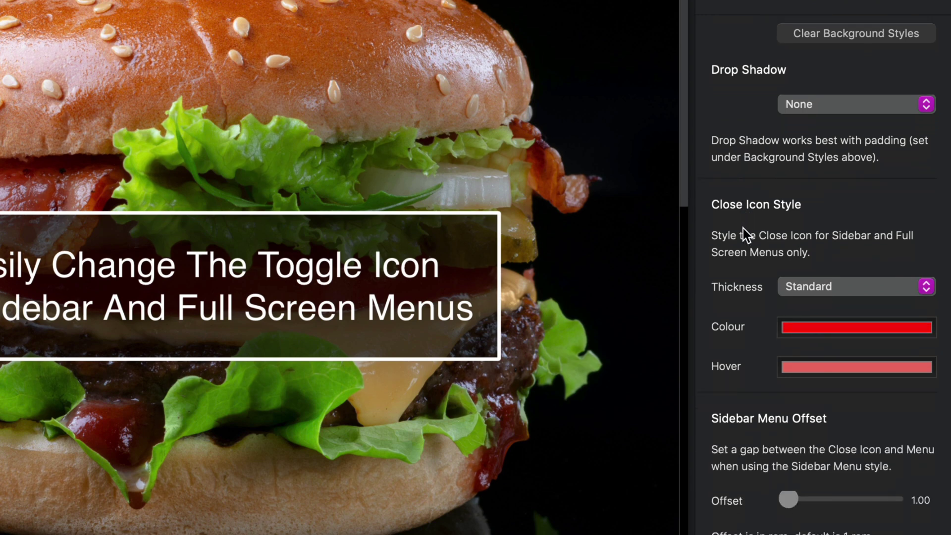
{"action": "scroll", "coordinate": [744, 168], "scroll_direction": "down", "scroll_amount": 2}
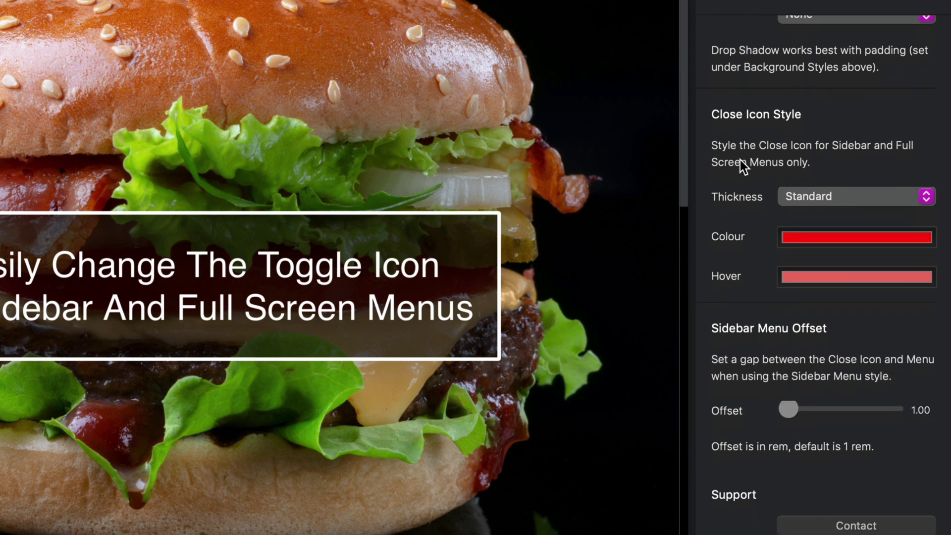
Step: Make the close icon Thick with a blue (016FDE) hover colour
{"action": "left_click", "coordinate": [840, 168]}
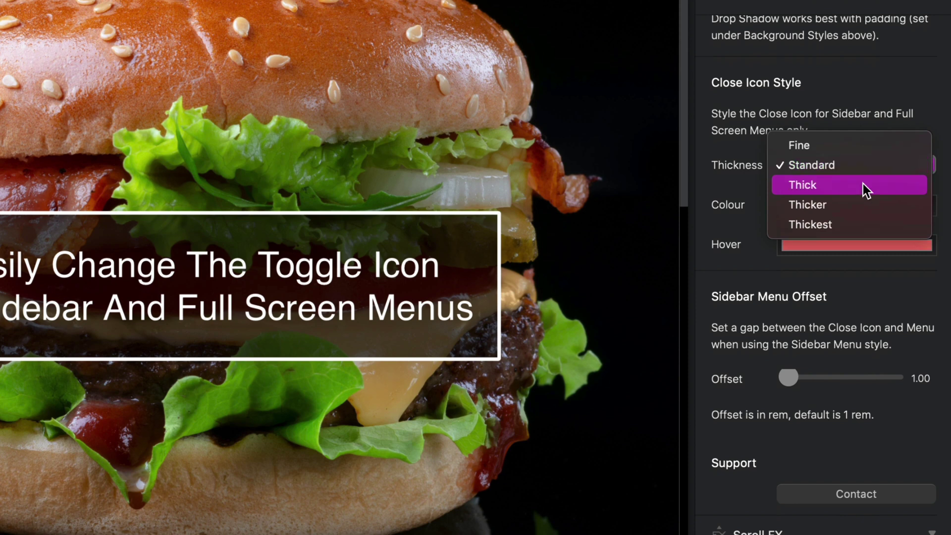
{"action": "left_click", "coordinate": [863, 183]}
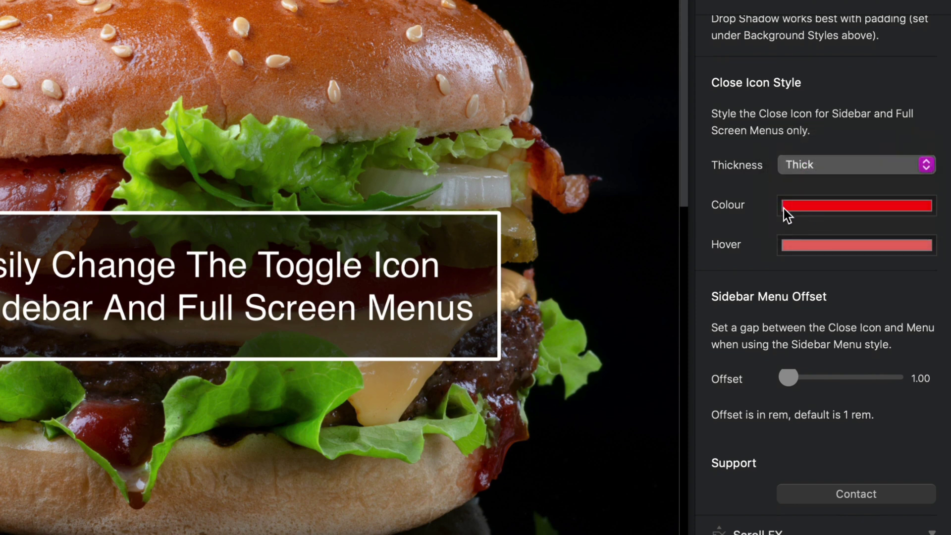
{"action": "left_click", "coordinate": [814, 245]}
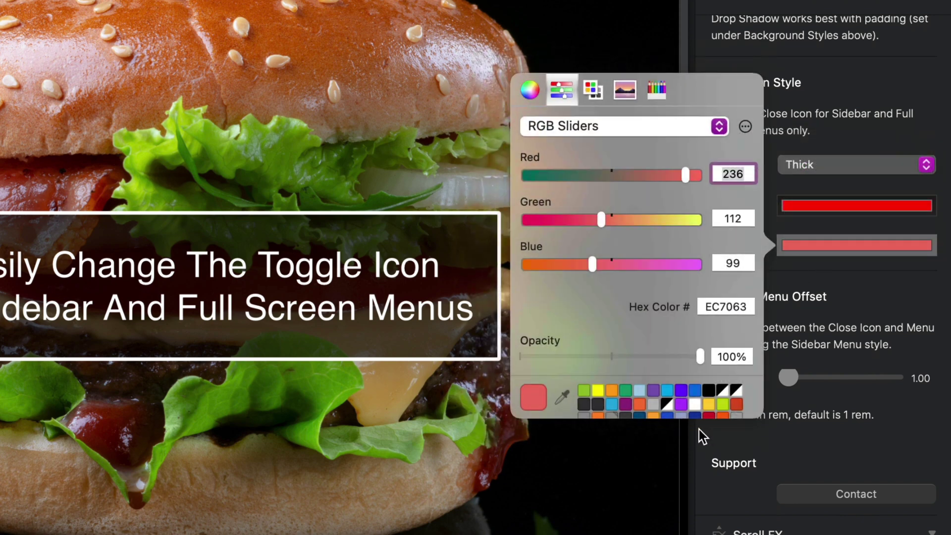
{"action": "left_click", "coordinate": [697, 391]}
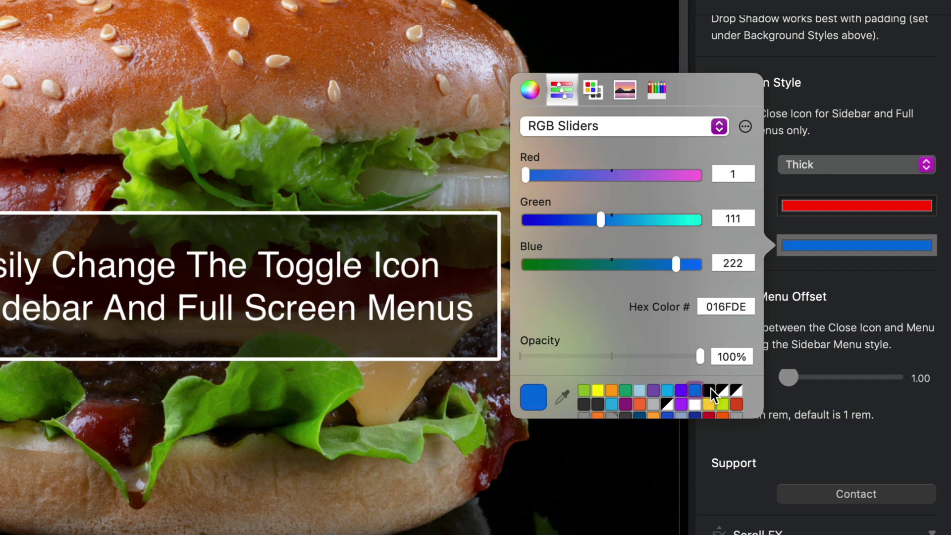
{"action": "left_click", "coordinate": [818, 299]}
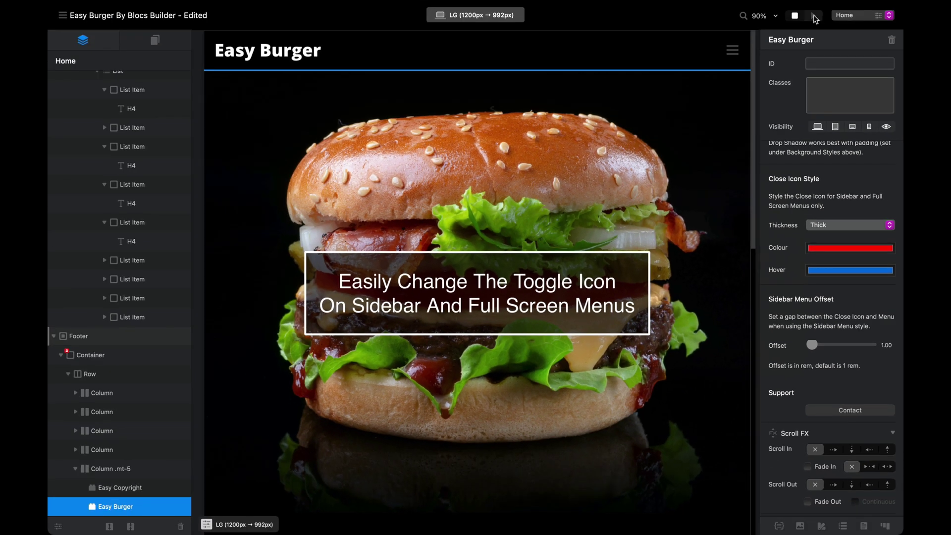
Step: Preview the page and open the sidebar menu to check the thick red close X
{"action": "left_click", "coordinate": [814, 16]}
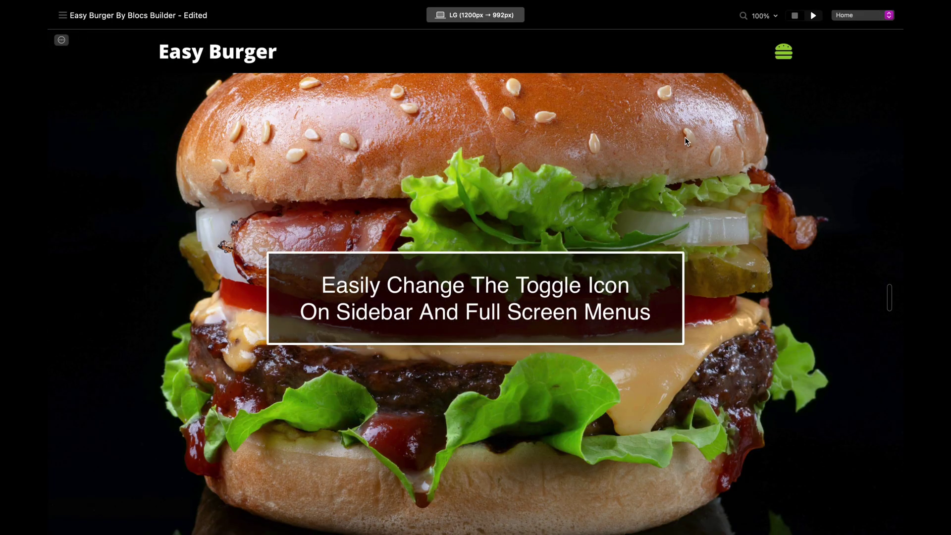
{"action": "left_click", "coordinate": [787, 58]}
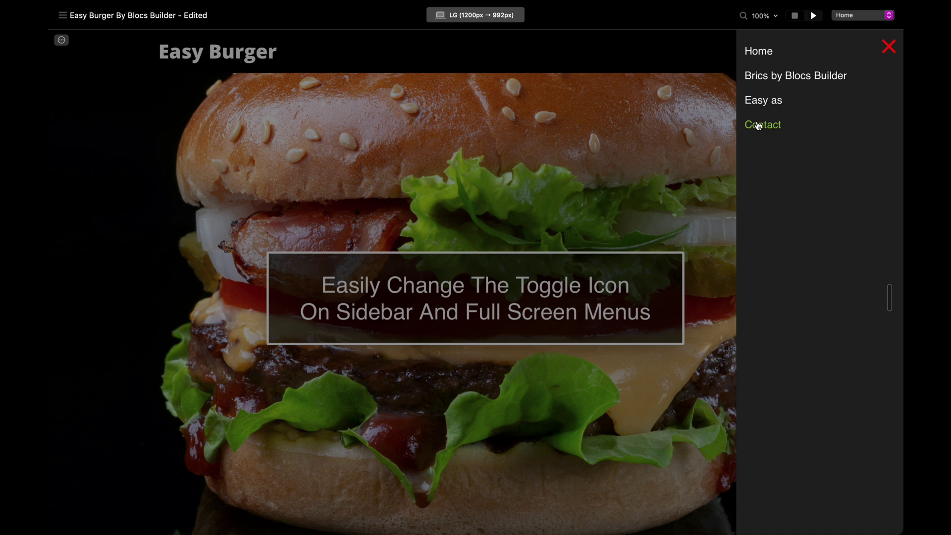
Step: Leave preview and drag the Sidebar Menu Offset slider from 1.00 to 3.00 rem
{"action": "left_click", "coordinate": [796, 16]}
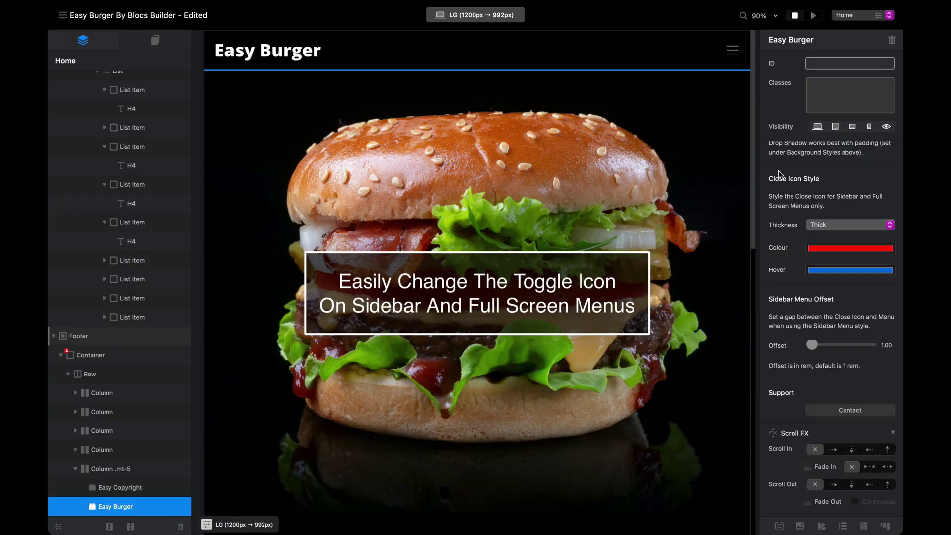
{"action": "scroll", "coordinate": [771, 193], "scroll_direction": "down", "scroll_amount": 4}
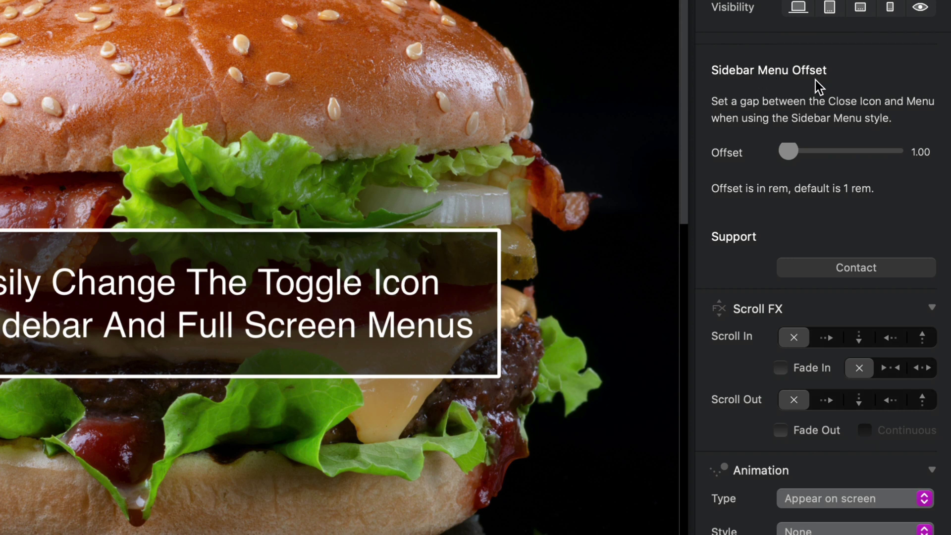
{"action": "left_click_drag", "start_coordinate": [794, 153], "coordinate": [837, 153]}
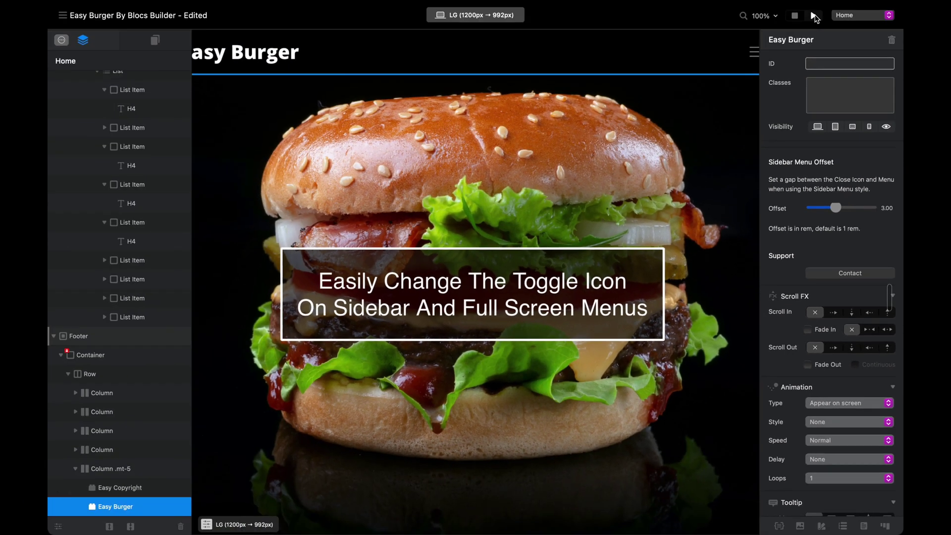
{"action": "key", "text": "super+p"}
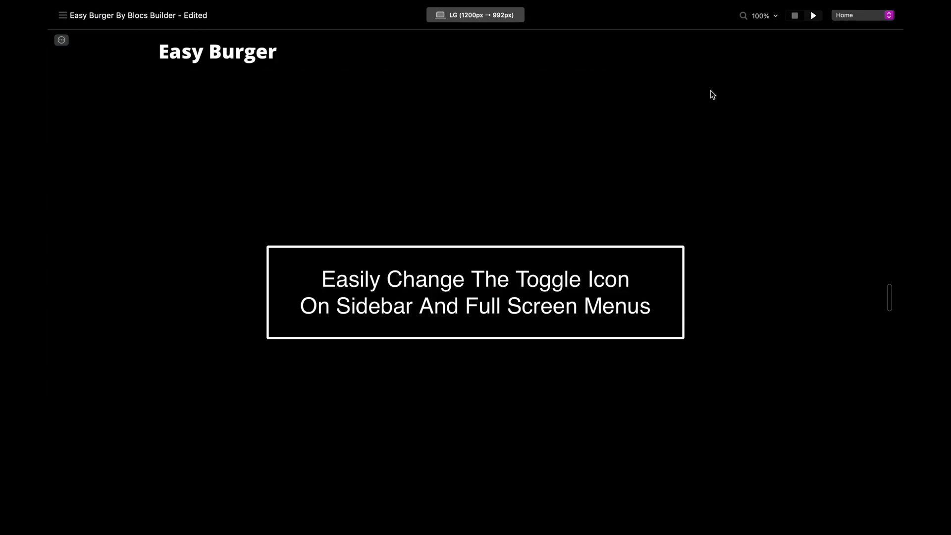
{"action": "left_click", "coordinate": [783, 51]}
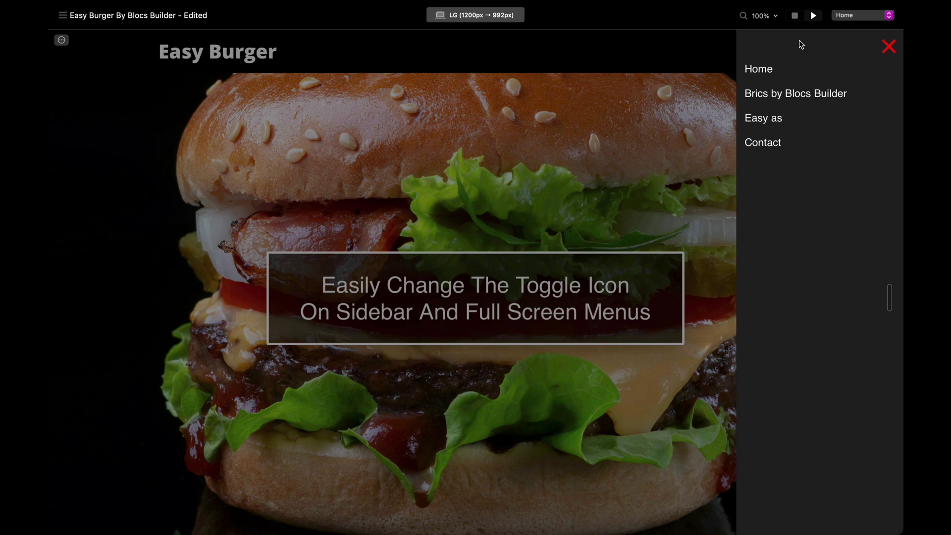
{"action": "left_click", "coordinate": [887, 46]}
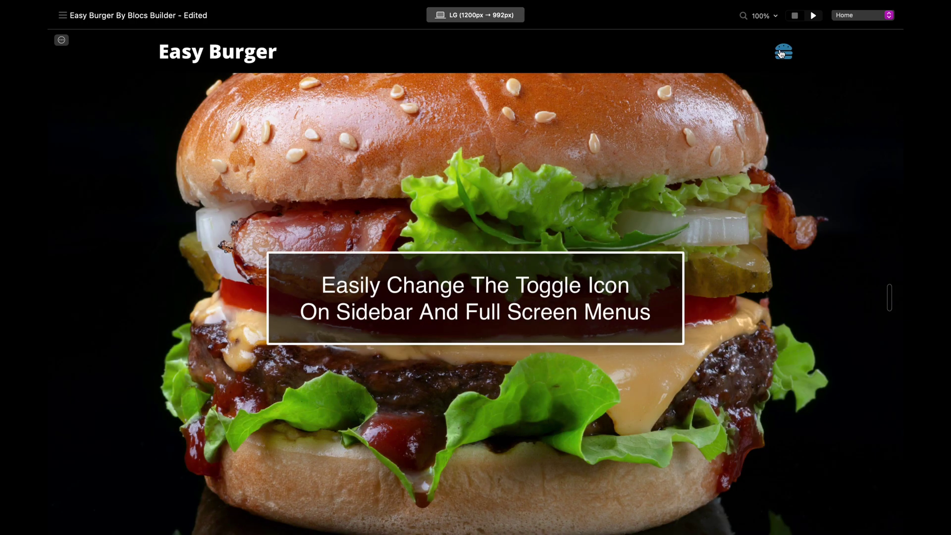
{"action": "left_click", "coordinate": [781, 53]}
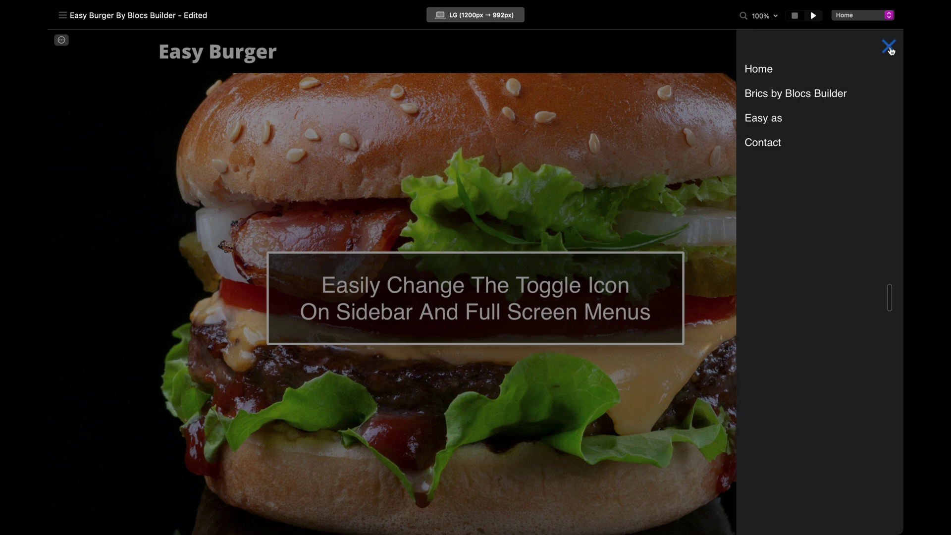
{"action": "left_click", "coordinate": [889, 48]}
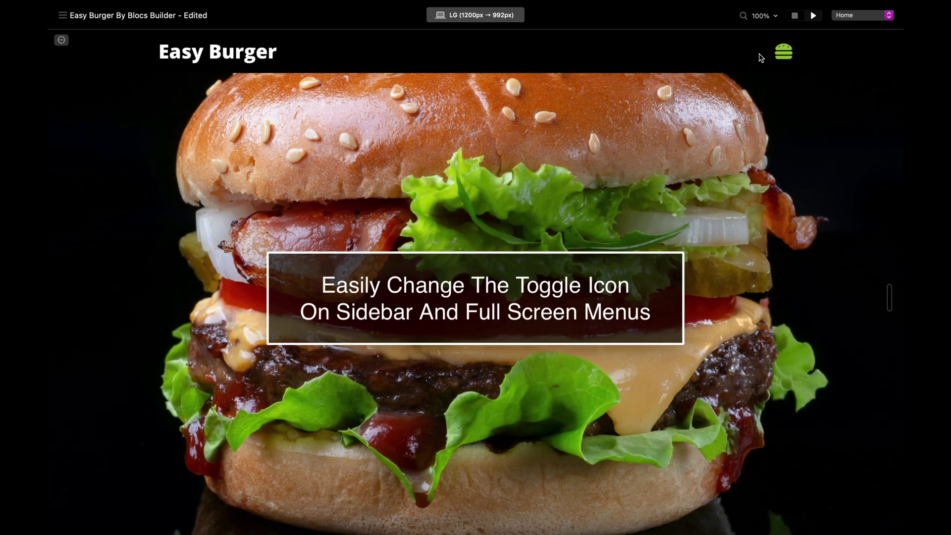
{"action": "left_click", "coordinate": [783, 56]}
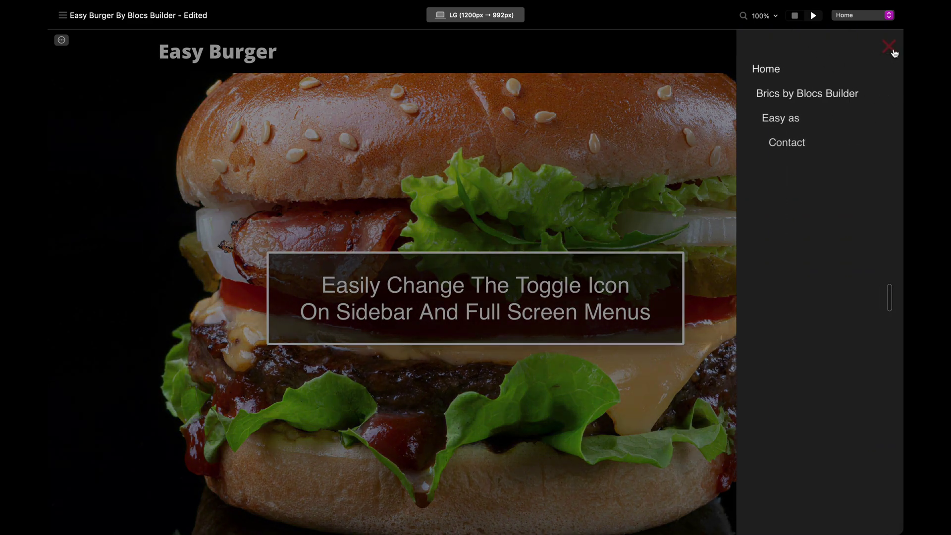
{"action": "left_click", "coordinate": [890, 46]}
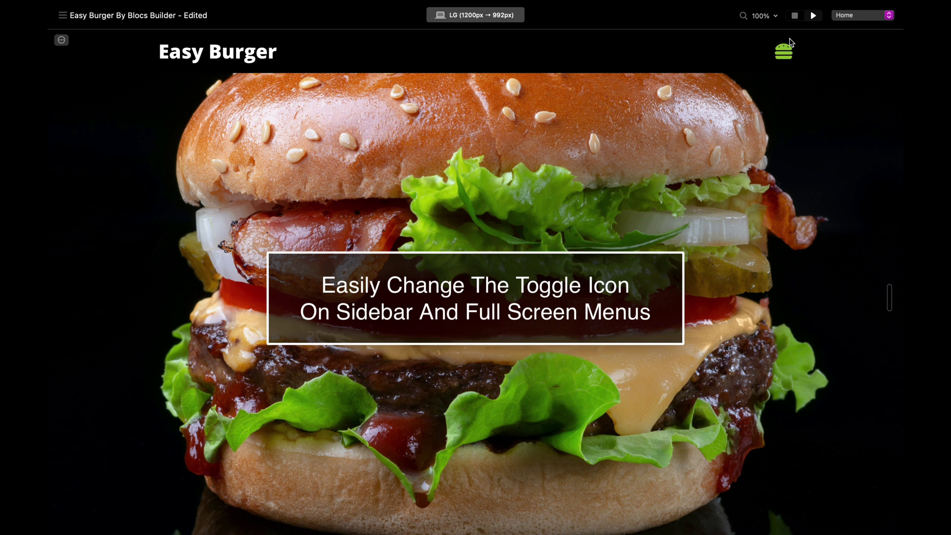
{"action": "left_click", "coordinate": [795, 15]}
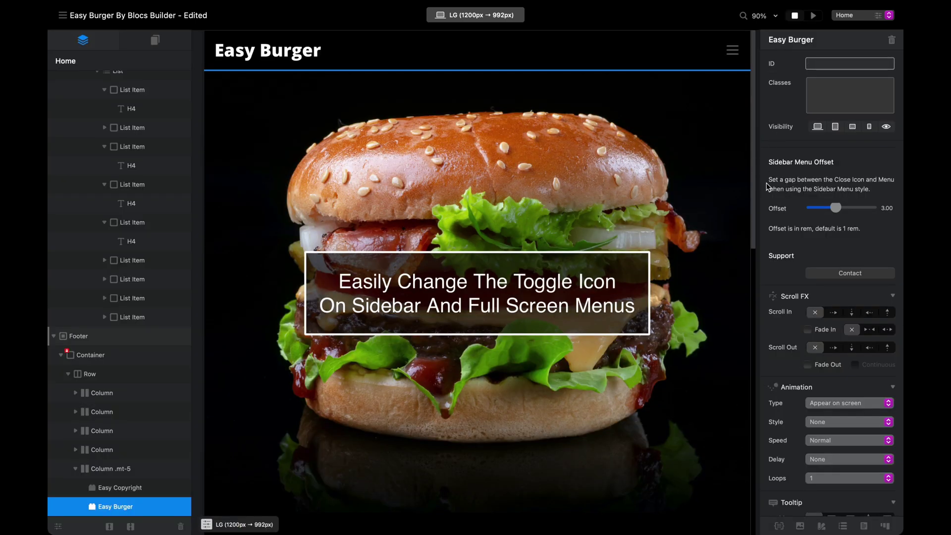
Step: Change the Easy Burger toggle icon to Dots Vertical
{"action": "scroll", "coordinate": [804, 185], "scroll_direction": "up", "scroll_amount": 10}
{"action": "scroll", "coordinate": [804, 186], "scroll_direction": "up", "scroll_amount": 8}
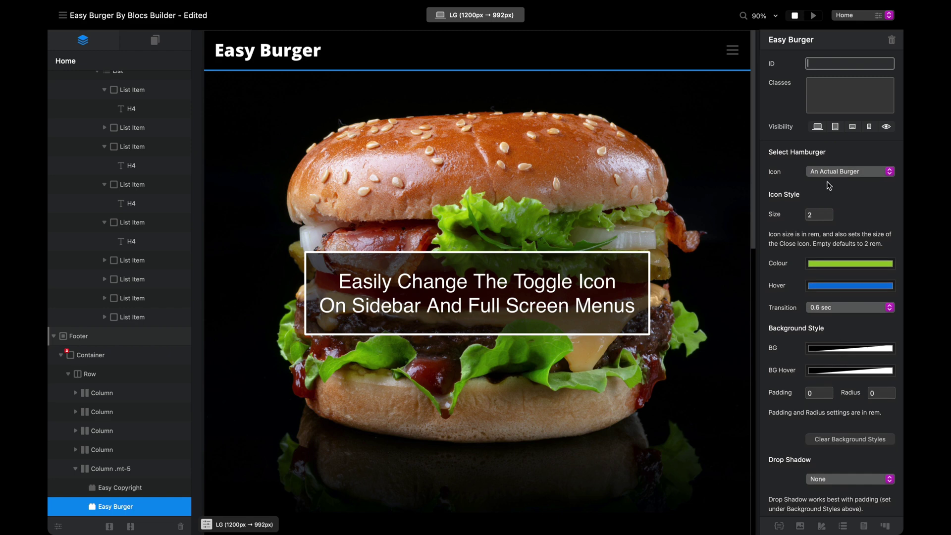
{"action": "left_click", "coordinate": [863, 172]}
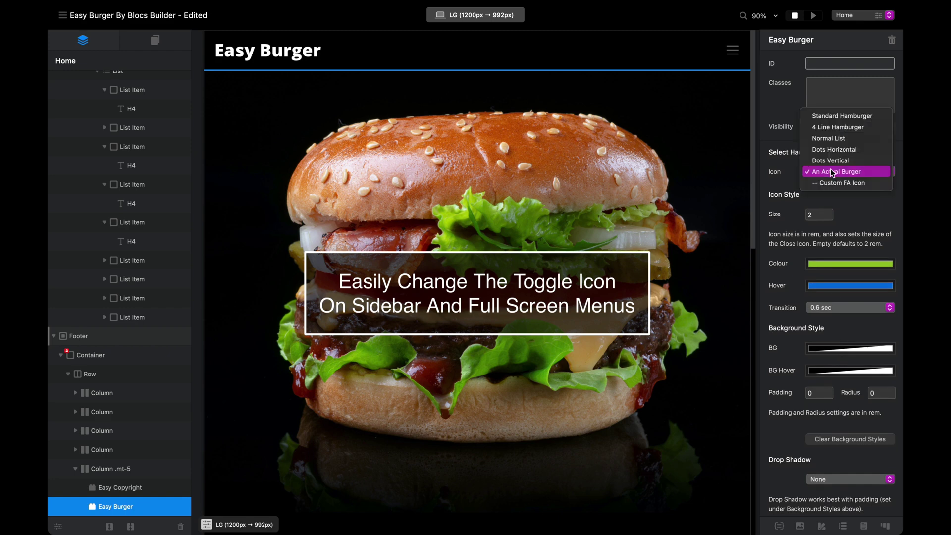
{"action": "left_click", "coordinate": [862, 161]}
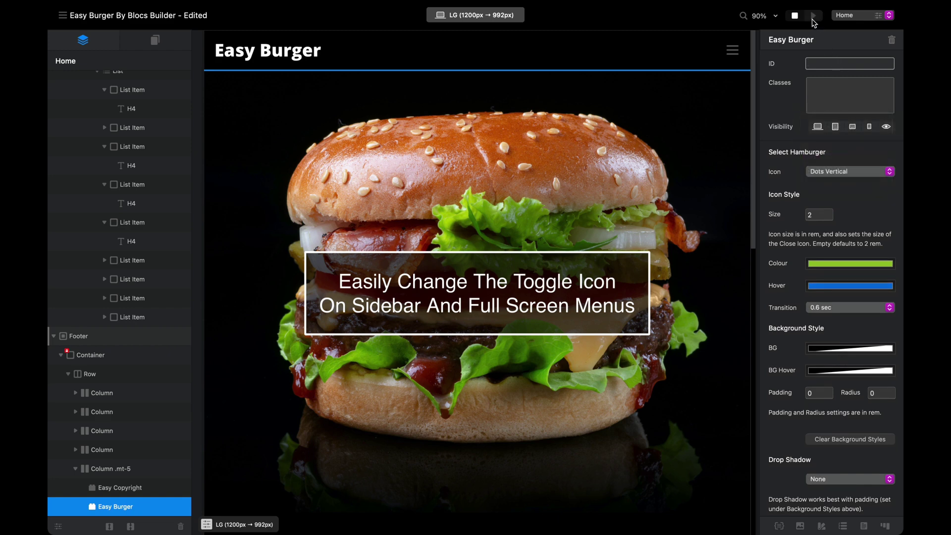
Step: Preview the page and open and close the sidebar from the vertical-dots toggle
{"action": "left_click", "coordinate": [813, 16]}
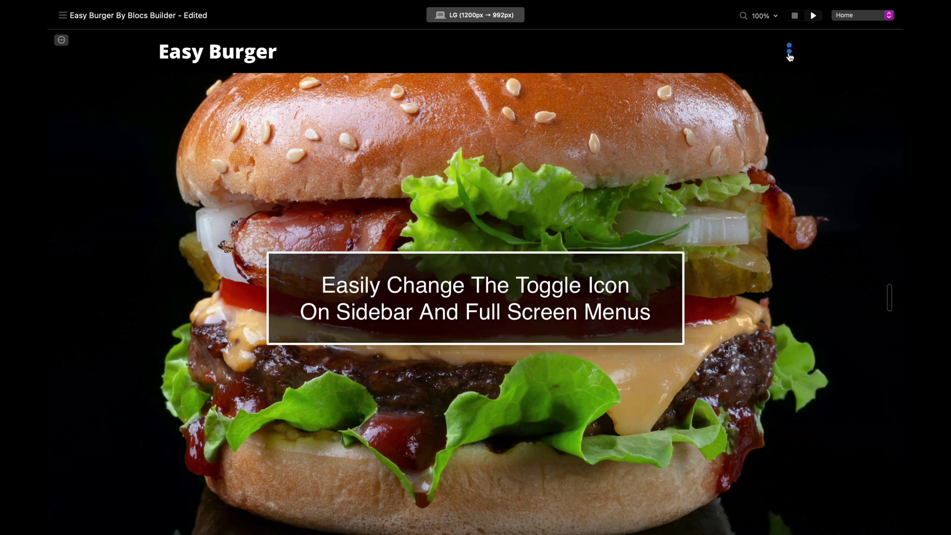
{"action": "left_click", "coordinate": [790, 55]}
{"action": "left_click", "coordinate": [885, 49]}
Step: Switch the toggle to Custom FA Icon and change its FA code from fa-bars to fa-clock
{"action": "left_click", "coordinate": [795, 16]}
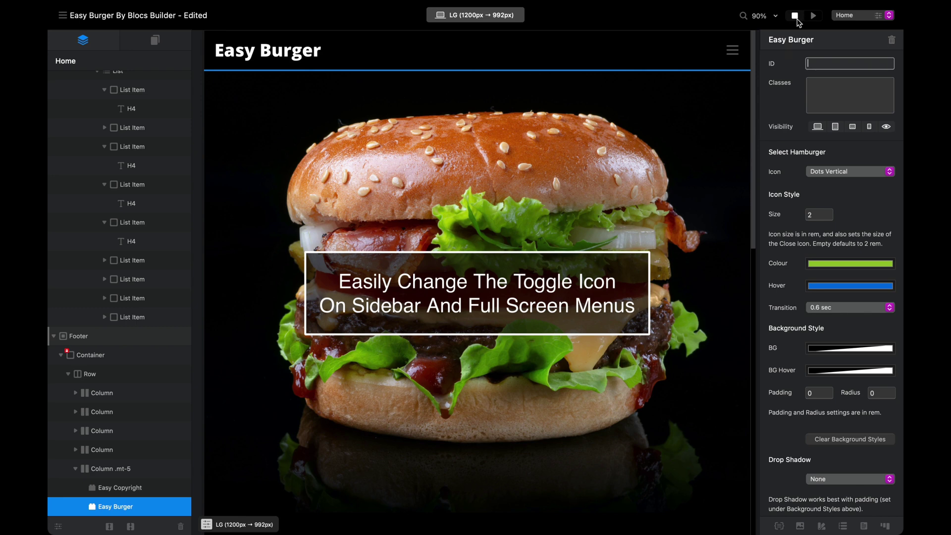
{"action": "left_click", "coordinate": [841, 287]}
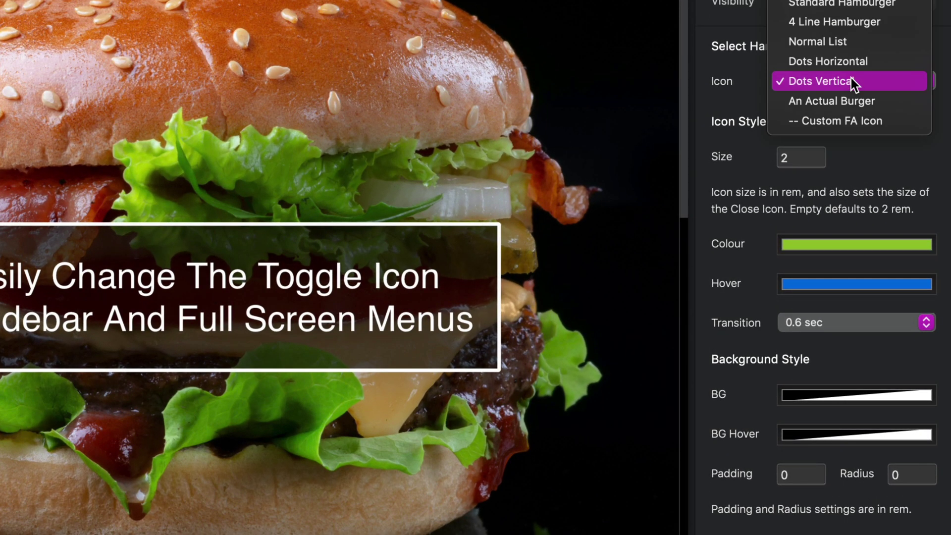
{"action": "left_click", "coordinate": [888, 119]}
{"action": "left_click", "coordinate": [876, 122]}
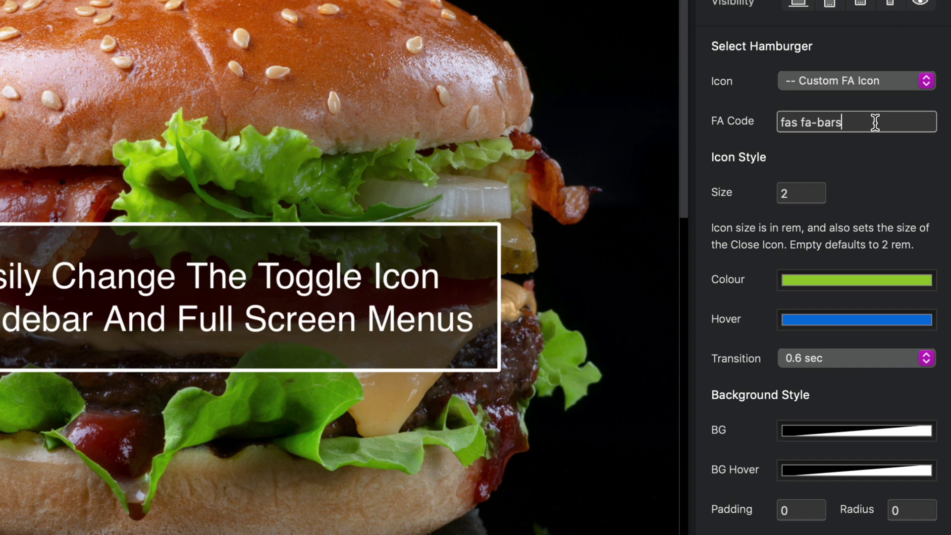
{"action": "key", "text": "BackSpace"}
{"action": "key", "text": "BackSpace"}
{"action": "key", "text": "BackSpace"}
{"action": "key", "text": "BackSpace"}
{"action": "type", "text": "cloc"}
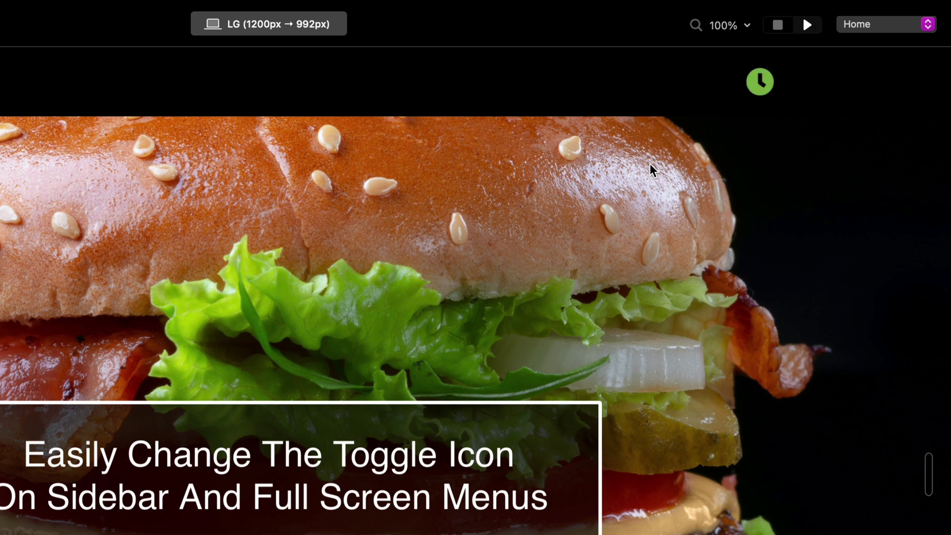
Step: Test the green clock toggle opening the sidebar and the red X closing it, then stop the preview
{"action": "left_click", "coordinate": [760, 92]}
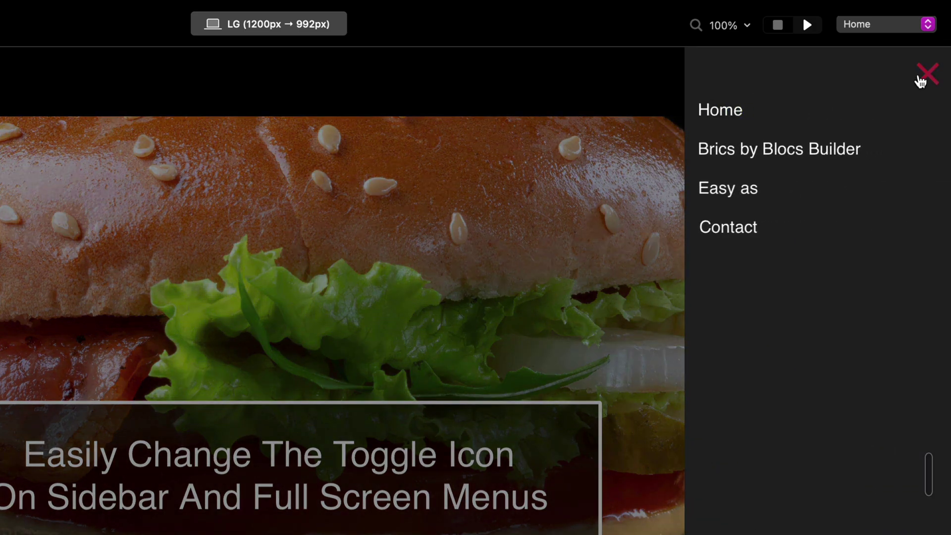
{"action": "left_click", "coordinate": [927, 75]}
{"action": "left_click", "coordinate": [777, 27]}
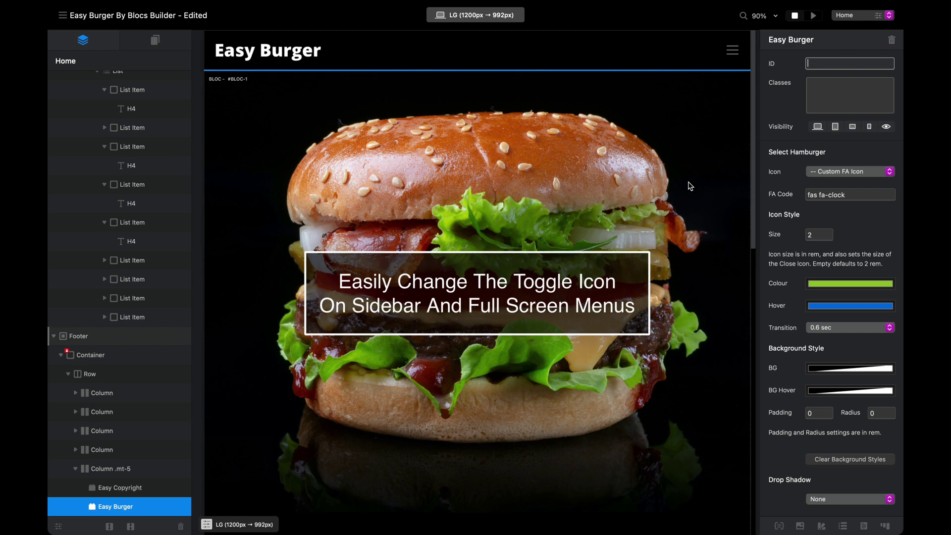